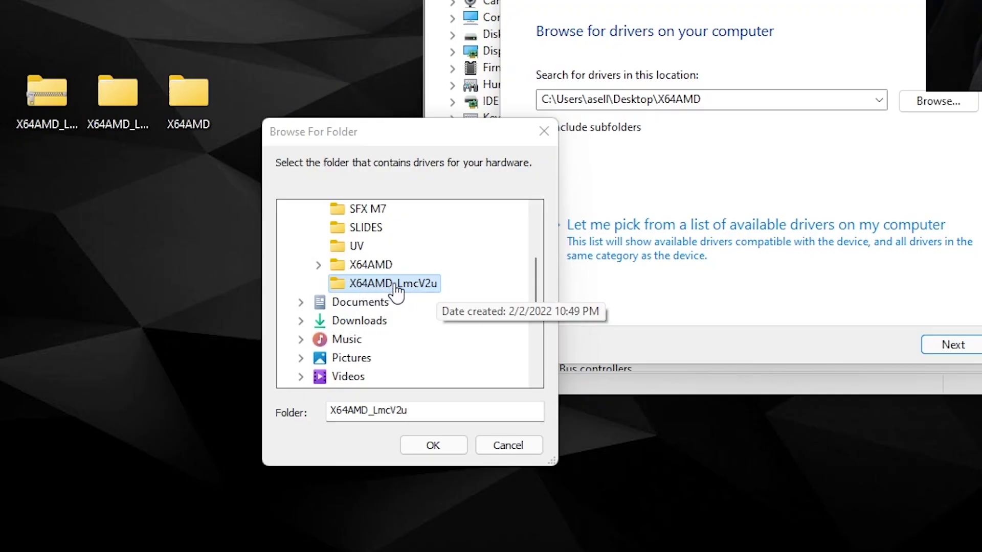
- Look over the Ezcad 2 driver links on the Laser Everything downloads page, then go back to the desktop
{"action": "left_click", "coordinate": [435, 447]}
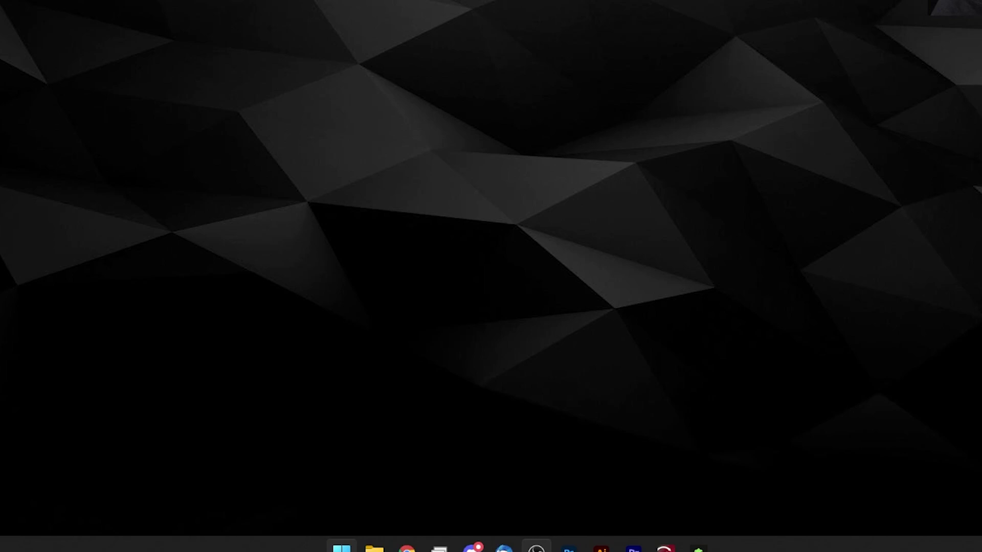
- Launch Device Manager by searching 'de' from the Start menu
{"action": "left_click", "coordinate": [342, 546]}
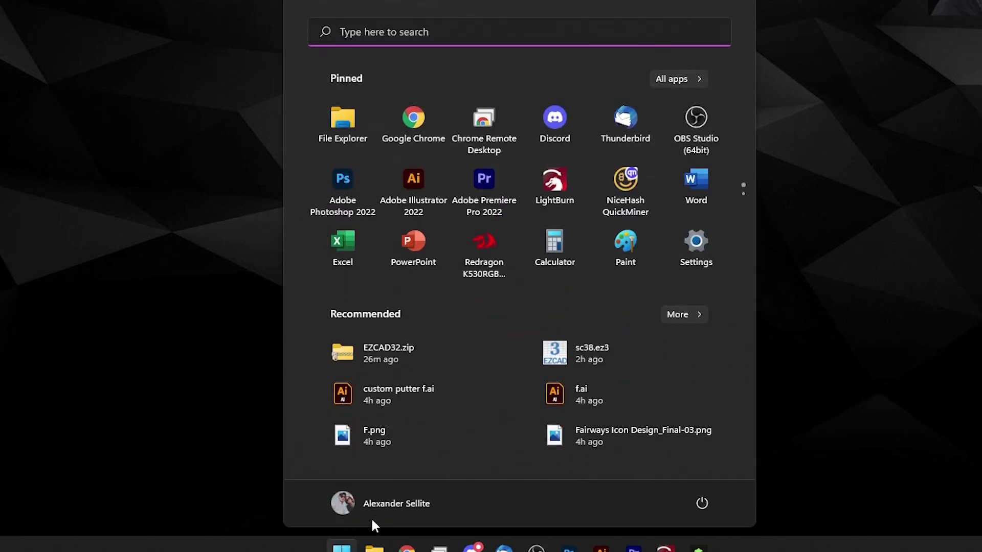
{"action": "type", "text": "de"}
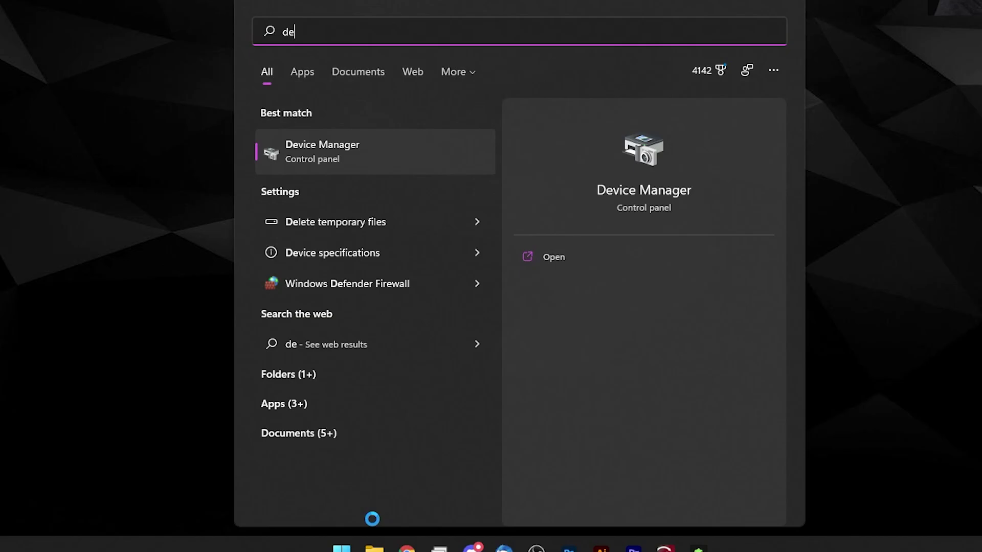
{"action": "key", "text": "Return"}
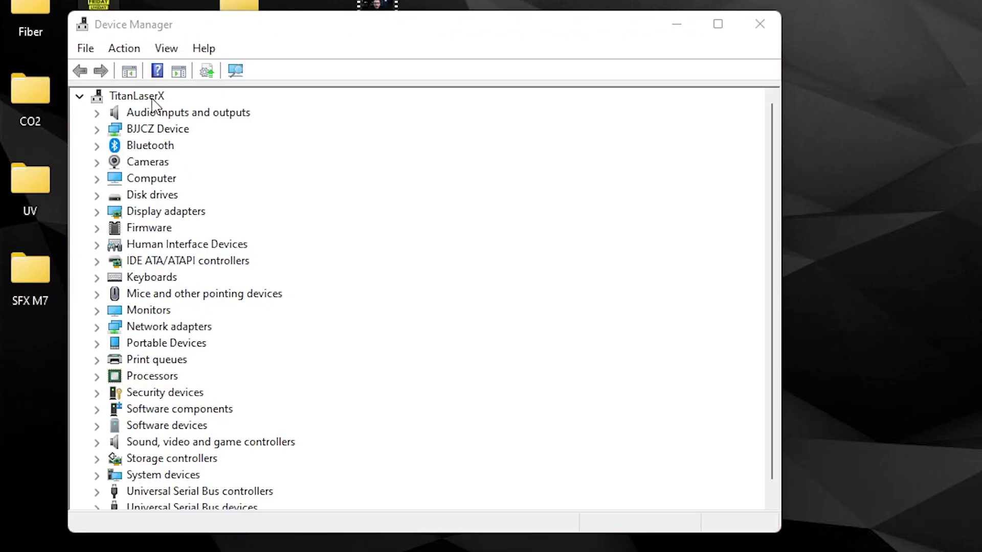
{"action": "scroll", "coordinate": [174, 399], "scroll_direction": "down", "scroll_amount": 1}
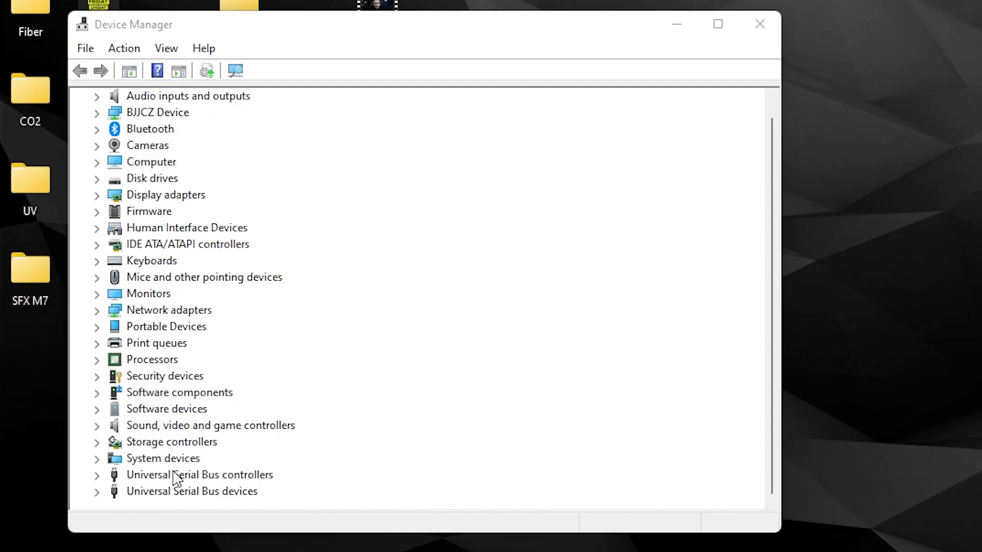
{"action": "scroll", "coordinate": [146, 414], "scroll_direction": "up", "scroll_amount": 1}
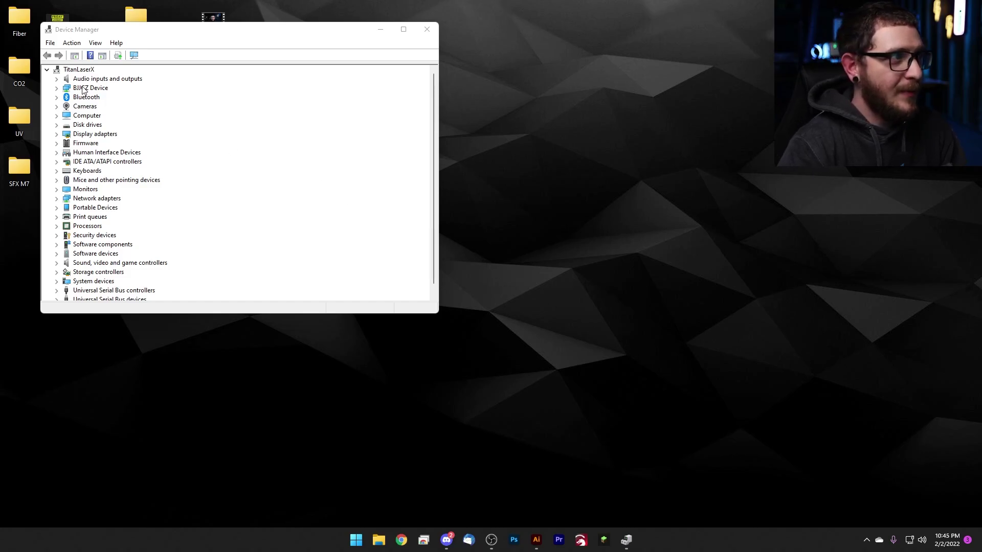
- Center Device Manager, expand BJJCZ Device and select Laser Mark Control Board V2 [USB]
{"action": "left_click_drag", "start_coordinate": [168, 31], "coordinate": [388, 96]}
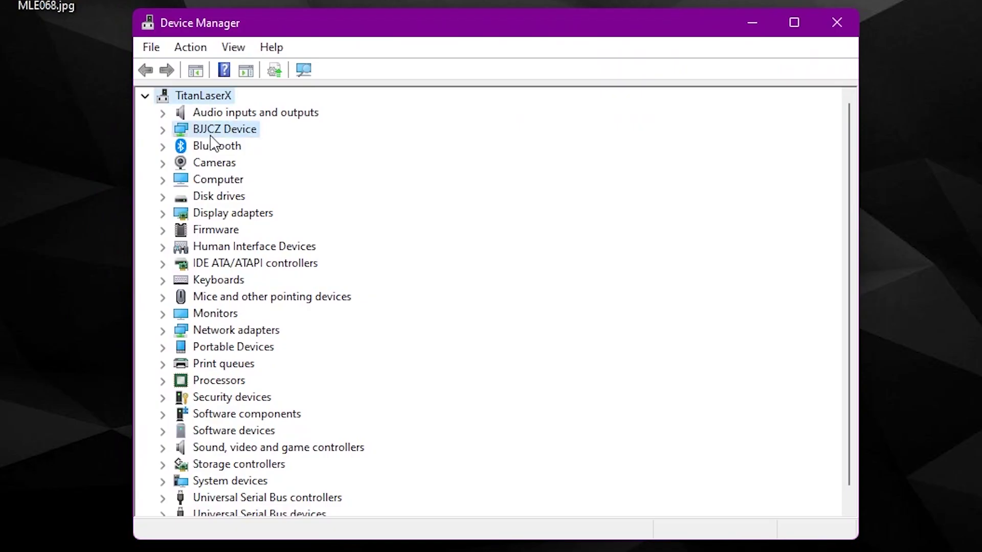
{"action": "left_click", "coordinate": [303, 153]}
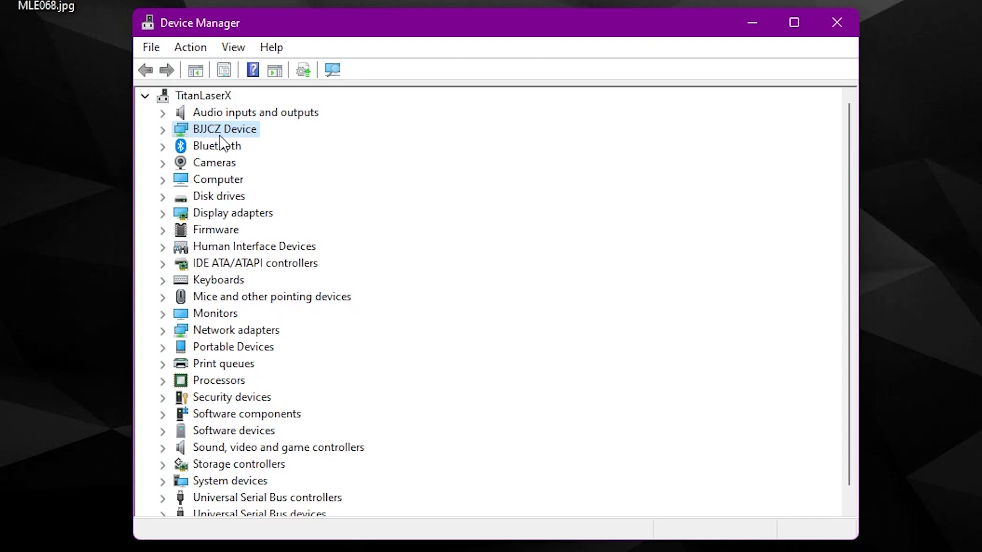
{"action": "left_click", "coordinate": [163, 130]}
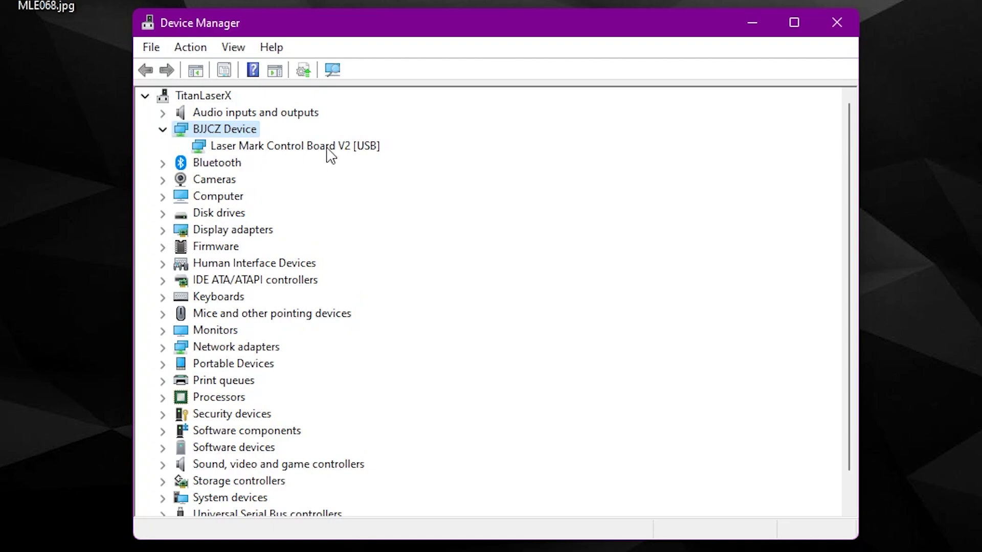
{"action": "left_click", "coordinate": [230, 146]}
{"action": "left_click", "coordinate": [232, 134]}
{"action": "left_click", "coordinate": [241, 146]}
{"action": "key", "text": "Up"}
{"action": "left_click", "coordinate": [241, 147]}
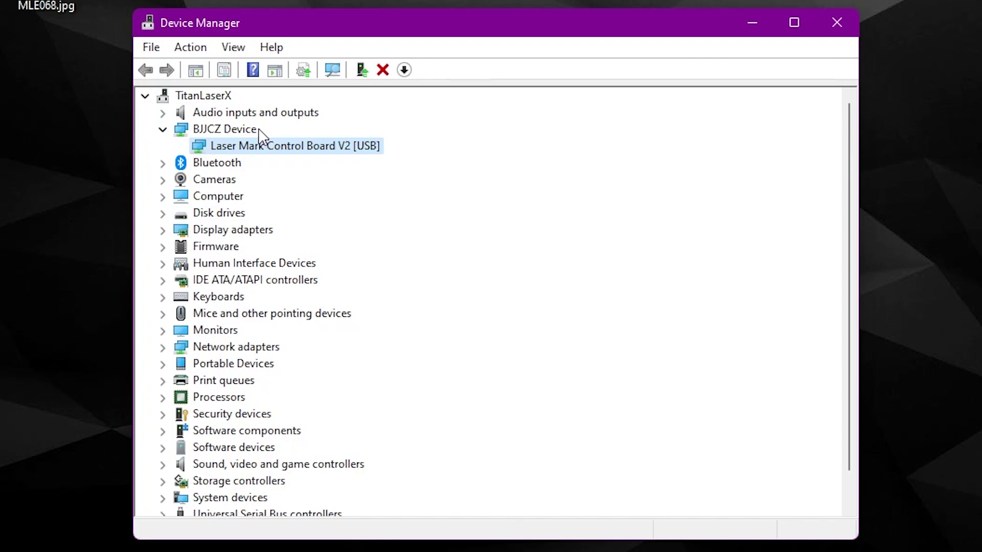
- Uninstall Laser Mark Control Board V2 [USB], also removing its driver
{"action": "right_click", "coordinate": [259, 148]}
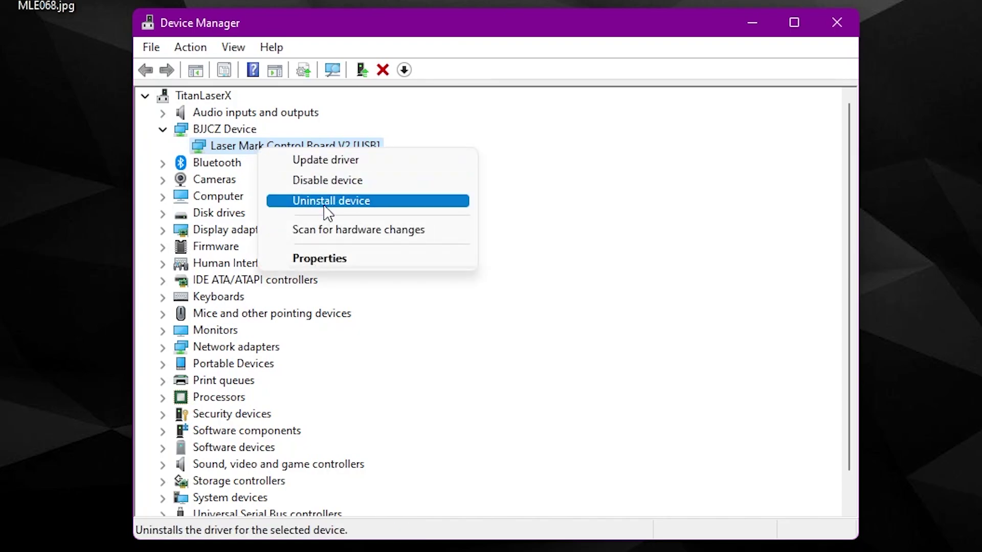
{"action": "left_click", "coordinate": [341, 202]}
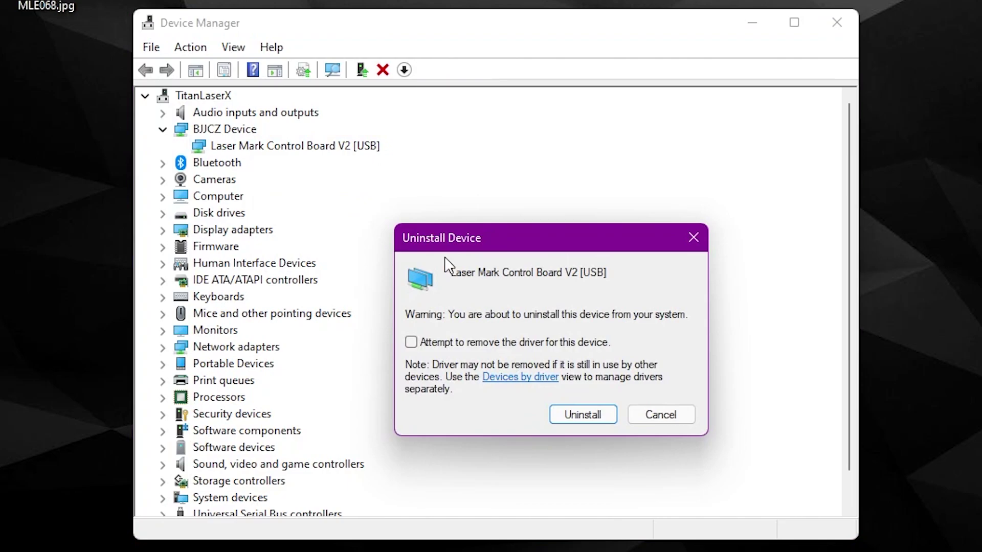
{"action": "left_click_drag", "start_coordinate": [483, 246], "coordinate": [443, 147]}
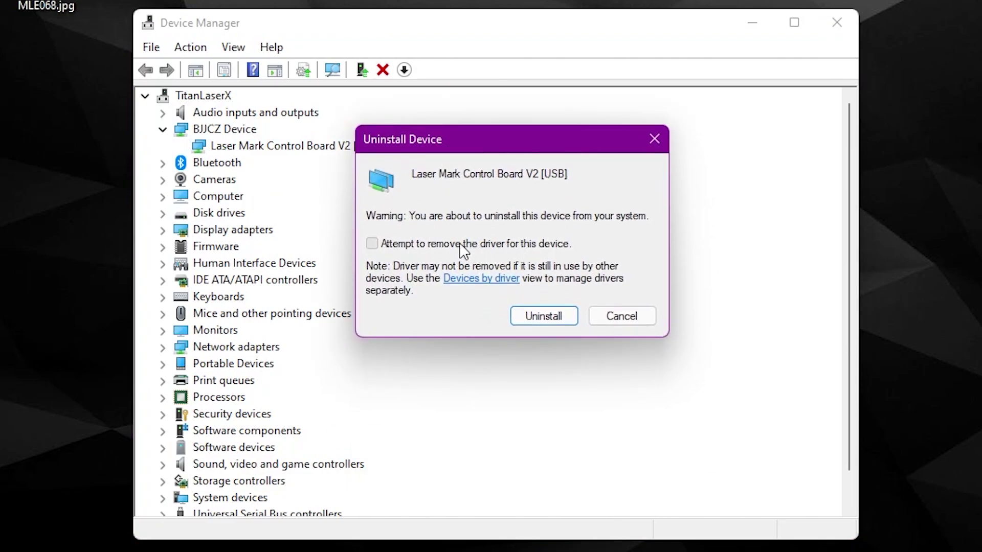
{"action": "left_click", "coordinate": [394, 245]}
{"action": "left_click", "coordinate": [535, 317]}
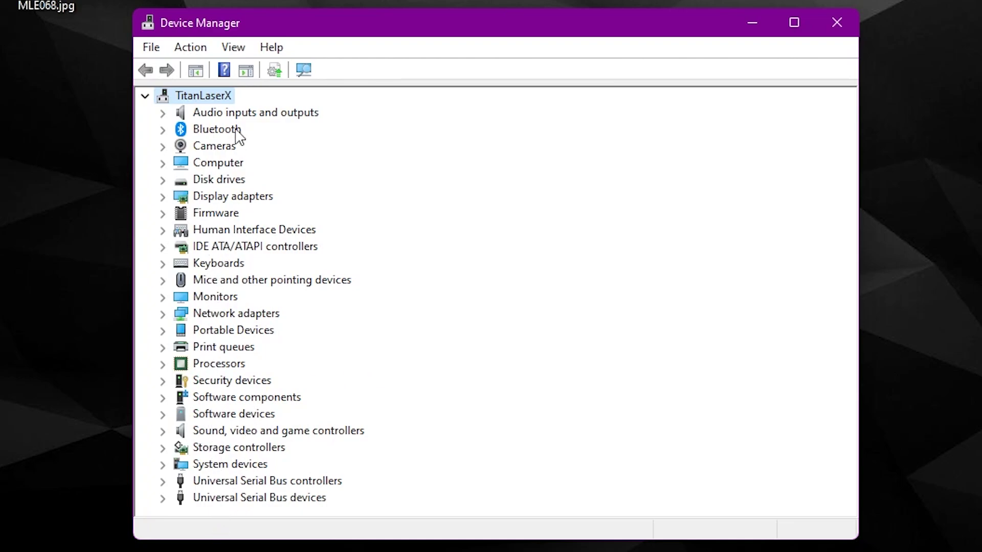
- Scan for hardware changes and select the new USBLMCV2 entry under Other devices
{"action": "left_click", "coordinate": [206, 52]}
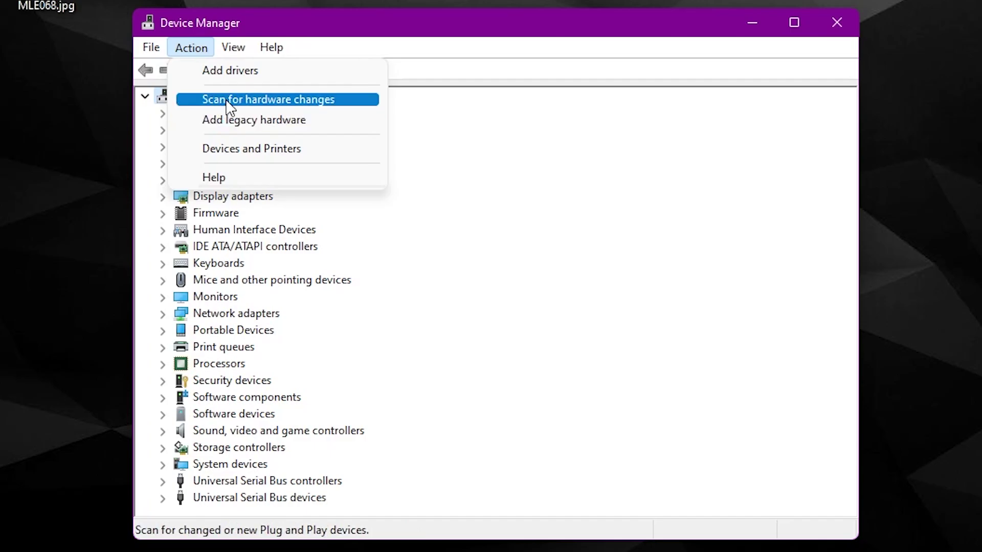
{"action": "left_click", "coordinate": [299, 101]}
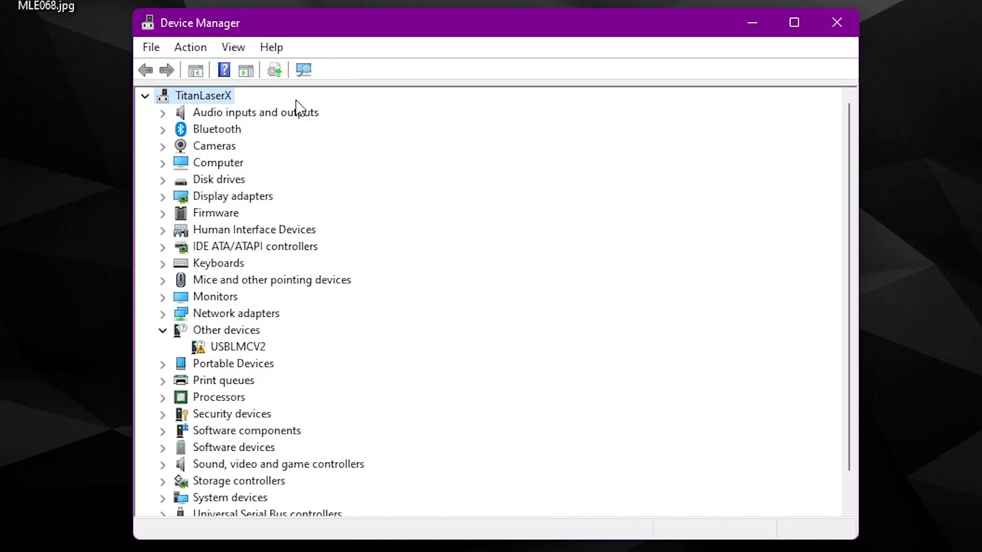
{"action": "left_click", "coordinate": [259, 353]}
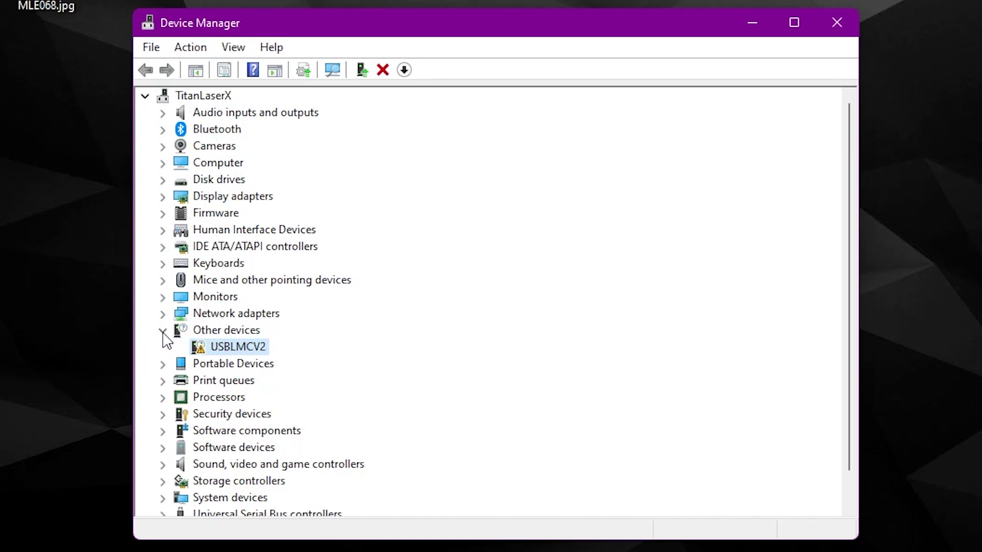
{"action": "scroll", "coordinate": [230, 348], "scroll_direction": "down", "scroll_amount": 1}
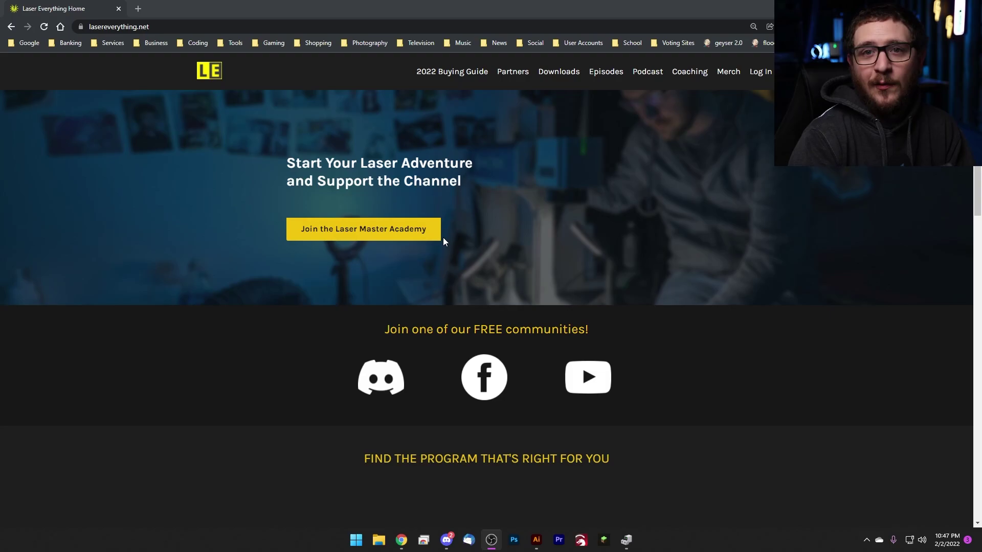
- On the Downloads page, expand Ezcad 2 and Ezcad 3 and open Ezcad 2 64-bit Drivers
{"action": "left_click", "coordinate": [559, 72]}
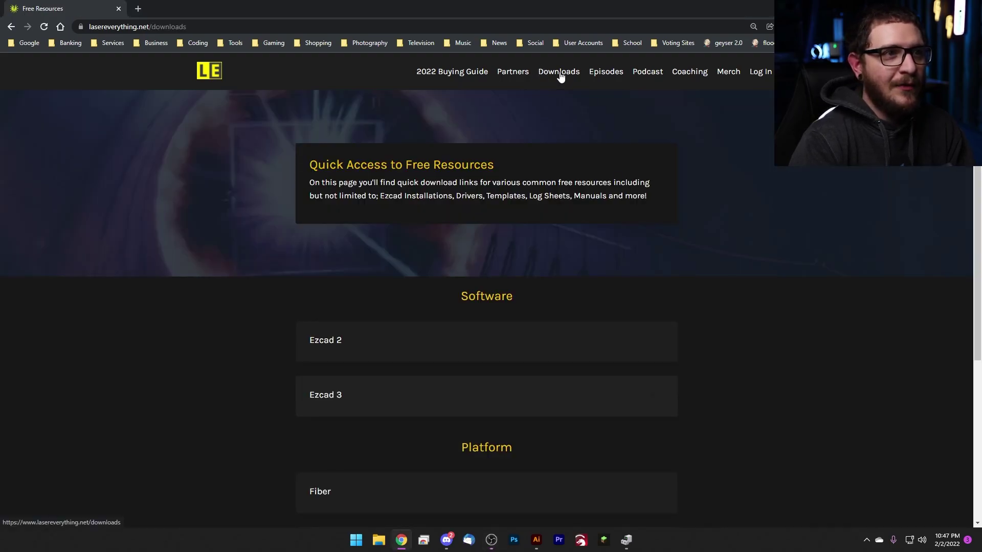
{"action": "left_click", "coordinate": [329, 343]}
{"action": "scroll", "coordinate": [330, 351], "scroll_direction": "down", "scroll_amount": 2}
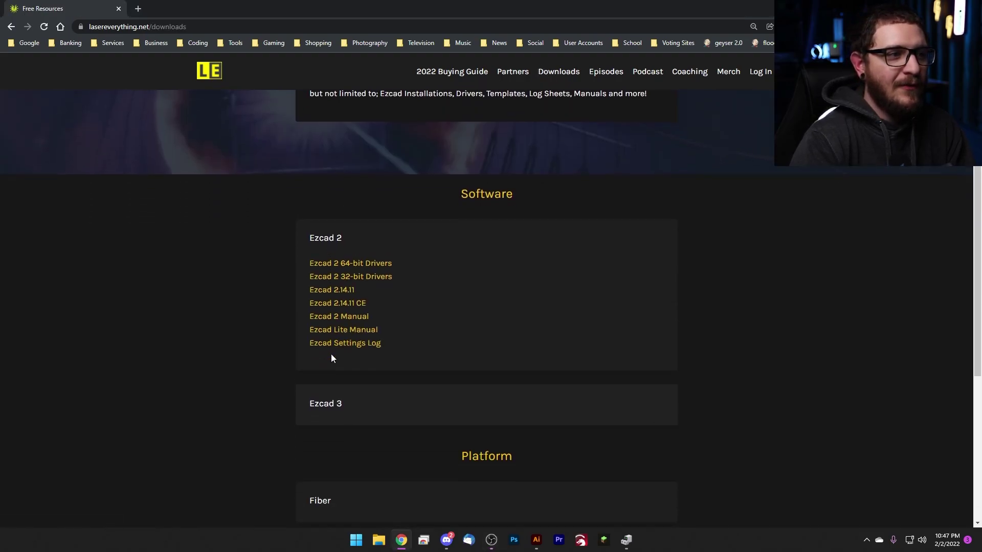
{"action": "left_click", "coordinate": [341, 399]}
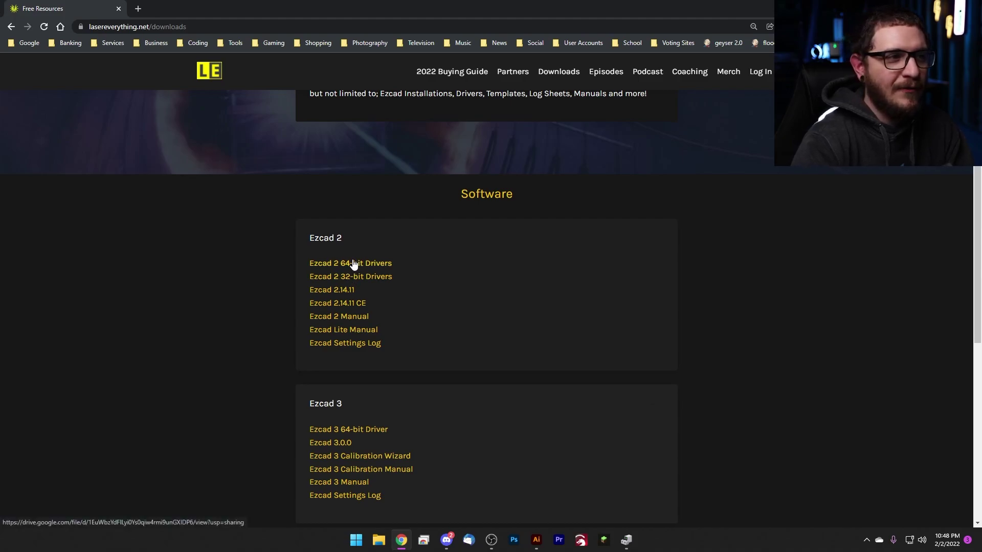
{"action": "left_click", "coordinate": [353, 265]}
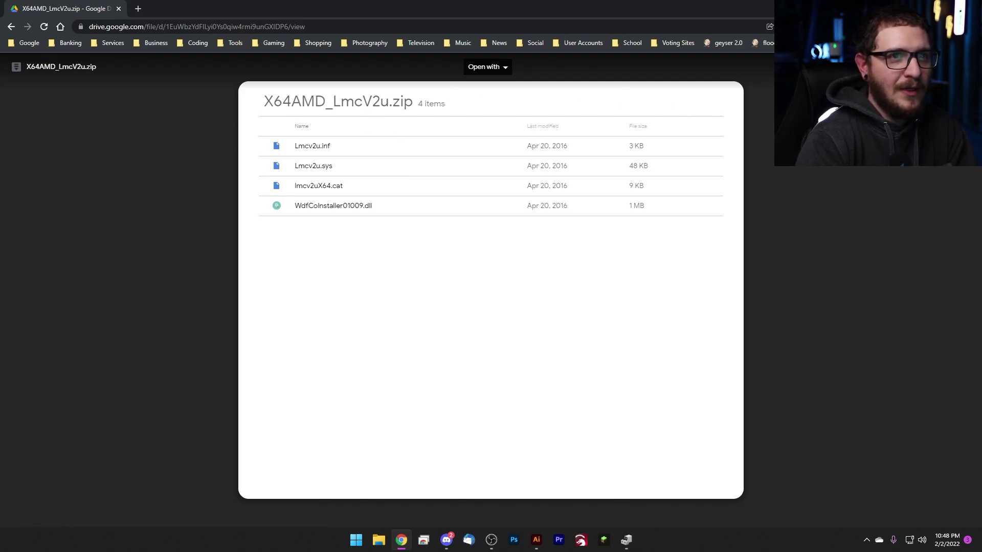
- Download X64AMD_LmcV2u.zip from Google Drive and show it in its folder
{"action": "left_click", "coordinate": [930, 67]}
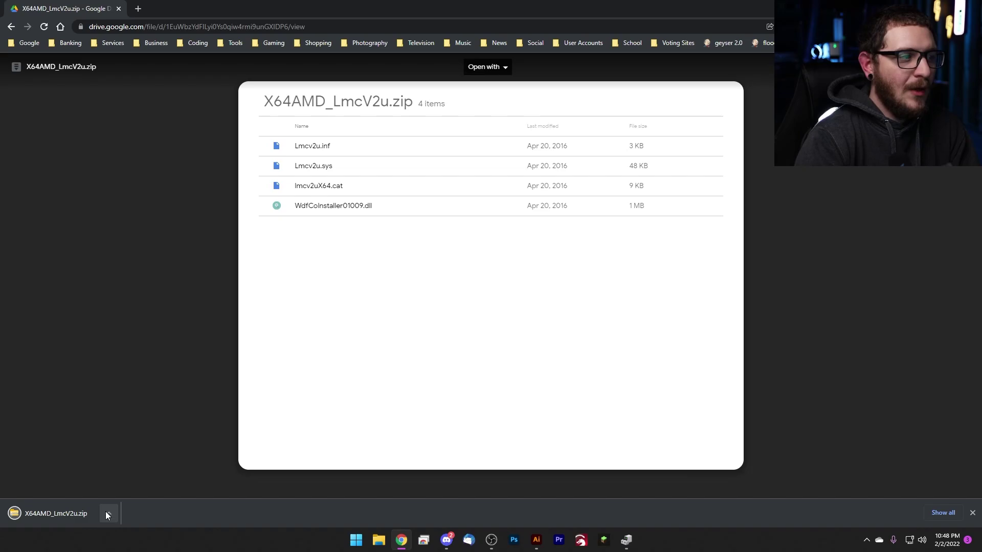
{"action": "left_click", "coordinate": [108, 515]}
{"action": "left_click", "coordinate": [142, 476]}
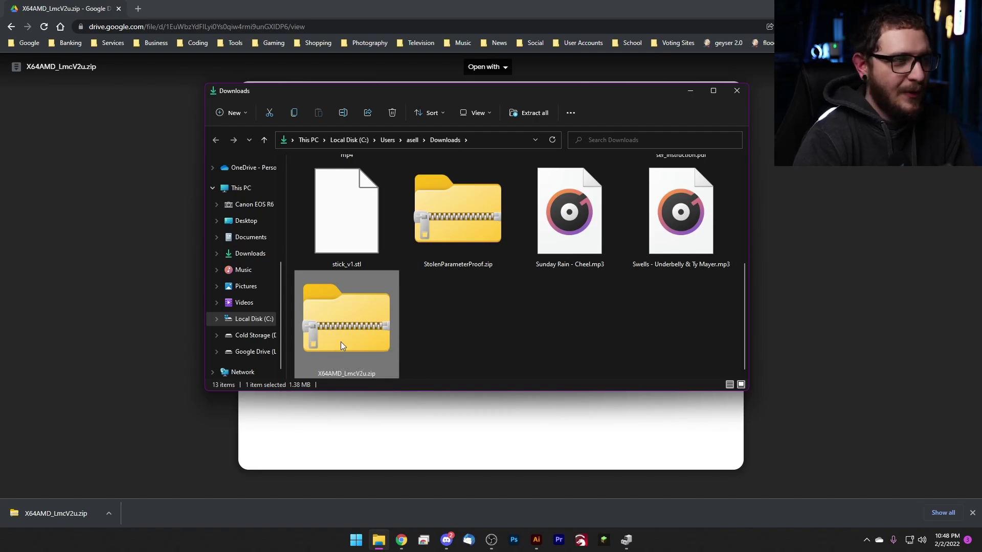
- Paste X64AMD_LmcV2u.zip into the Desktop folder
{"action": "left_click", "coordinate": [250, 221]}
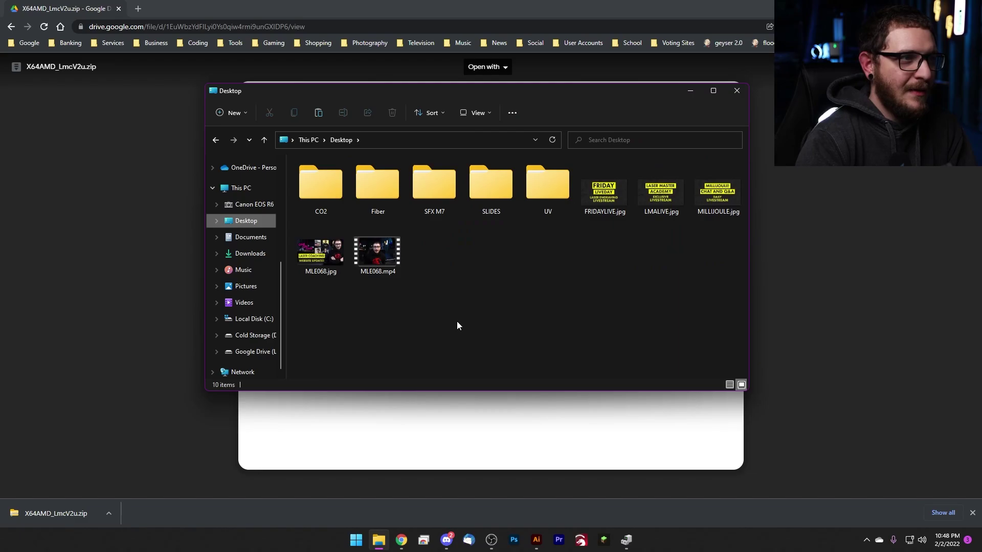
{"action": "key", "text": "ctrl+v"}
{"action": "left_click", "coordinate": [458, 320]}
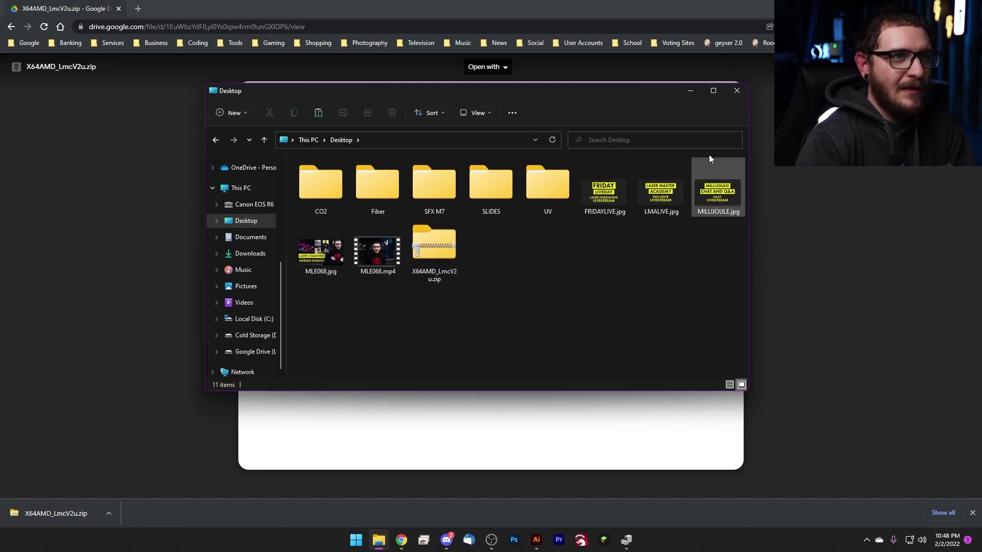
- Close Explorer, minimize Chrome, and move Device Manager to the upper right
{"action": "left_click", "coordinate": [737, 91]}
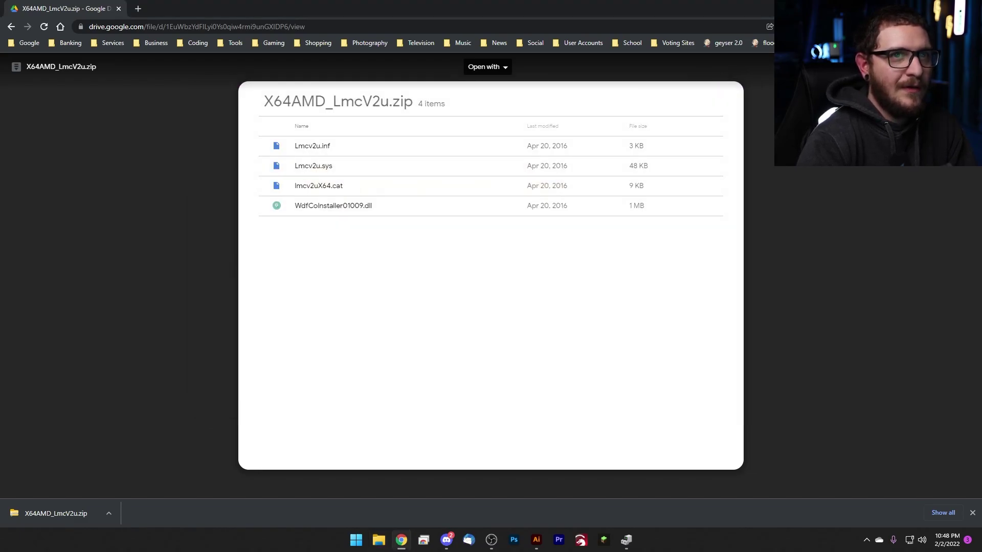
{"action": "left_click", "coordinate": [922, 9]}
{"action": "left_click", "coordinate": [427, 102]}
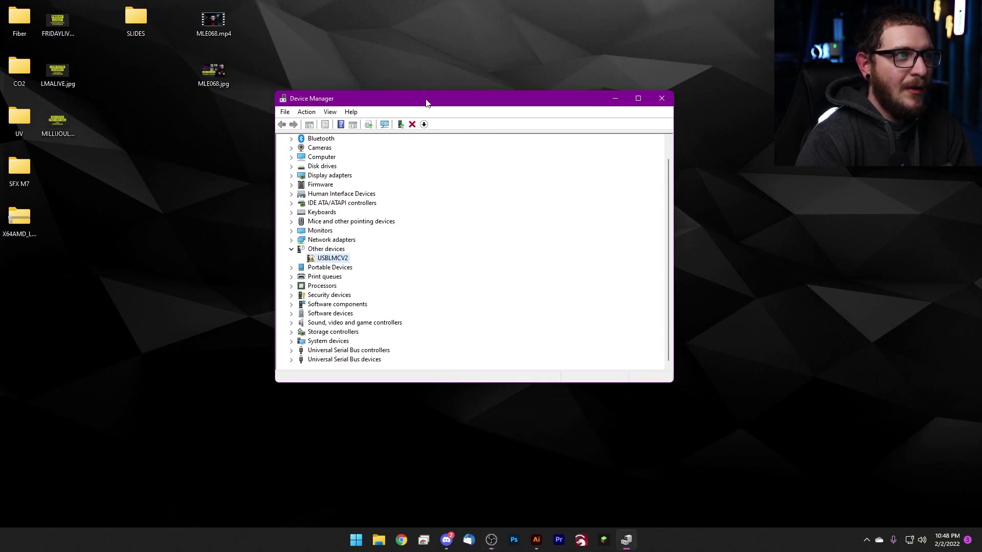
{"action": "left_click_drag", "start_coordinate": [427, 103], "coordinate": [650, 53]}
- Move the X64AMD_LmcV2u.zip icon to the middle of the desktop
{"action": "left_click", "coordinate": [253, 128]}
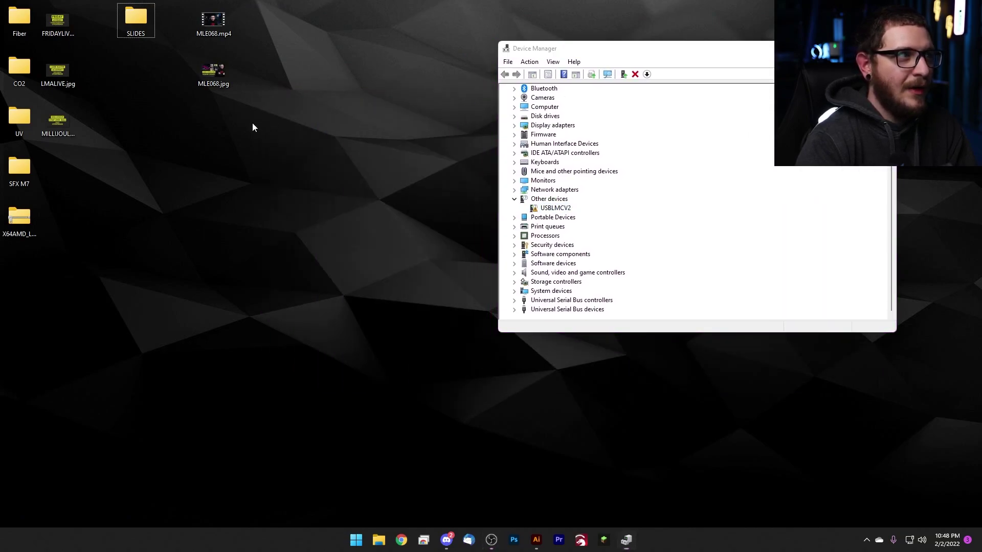
{"action": "left_click_drag", "start_coordinate": [20, 223], "coordinate": [289, 174]}
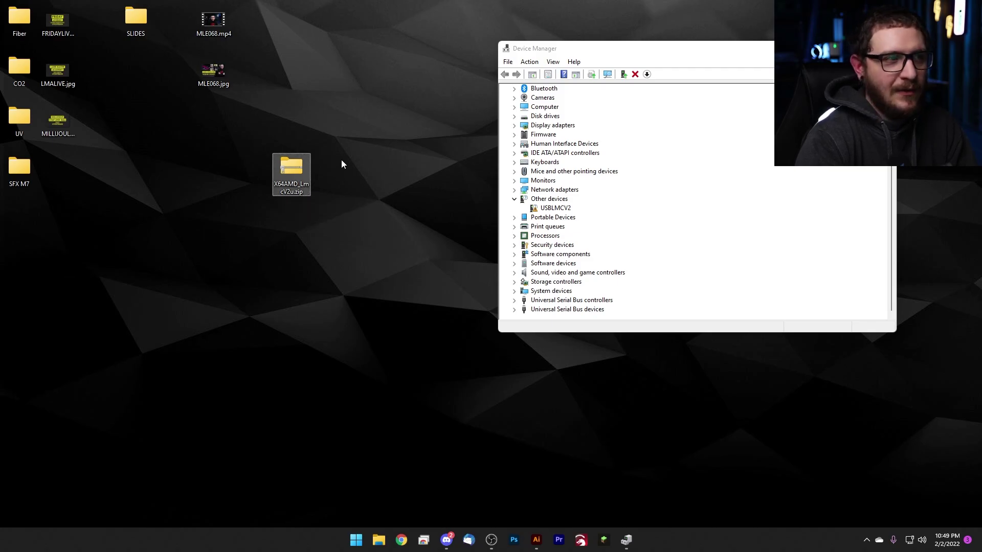
- Start Extract All on X64AMD_LmcV2u.zip through Show more options
{"action": "right_click", "coordinate": [286, 168]}
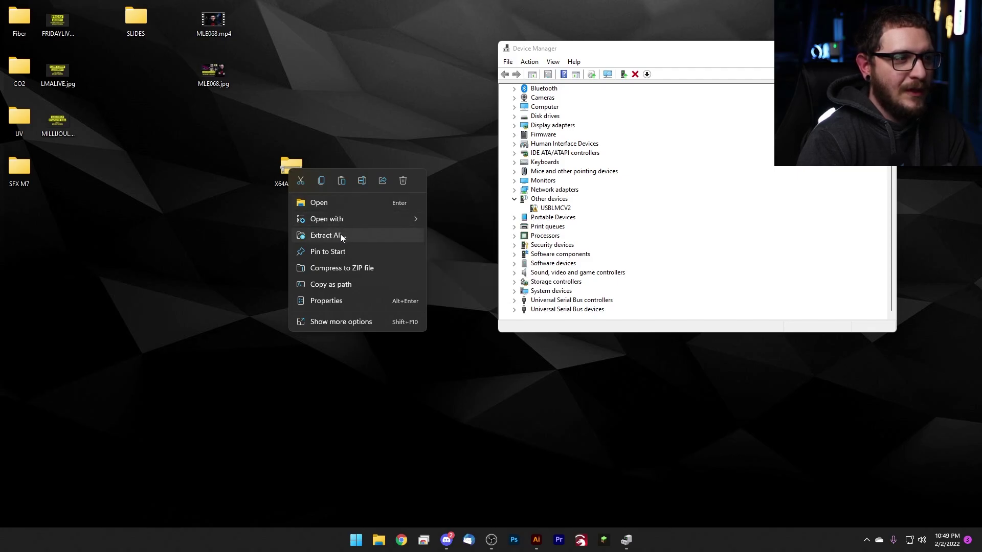
{"action": "left_click", "coordinate": [321, 328]}
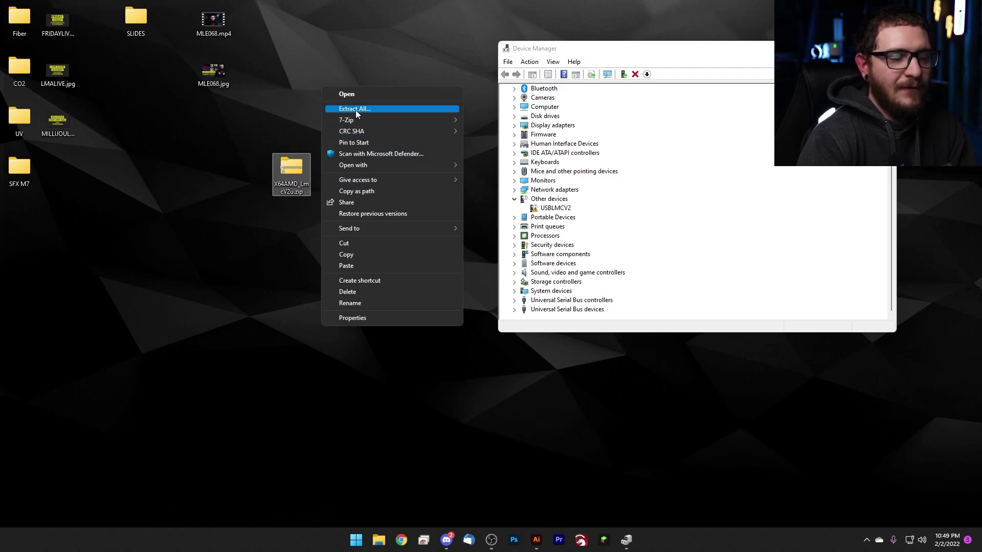
{"action": "mouse_move", "coordinate": [342, 121]}
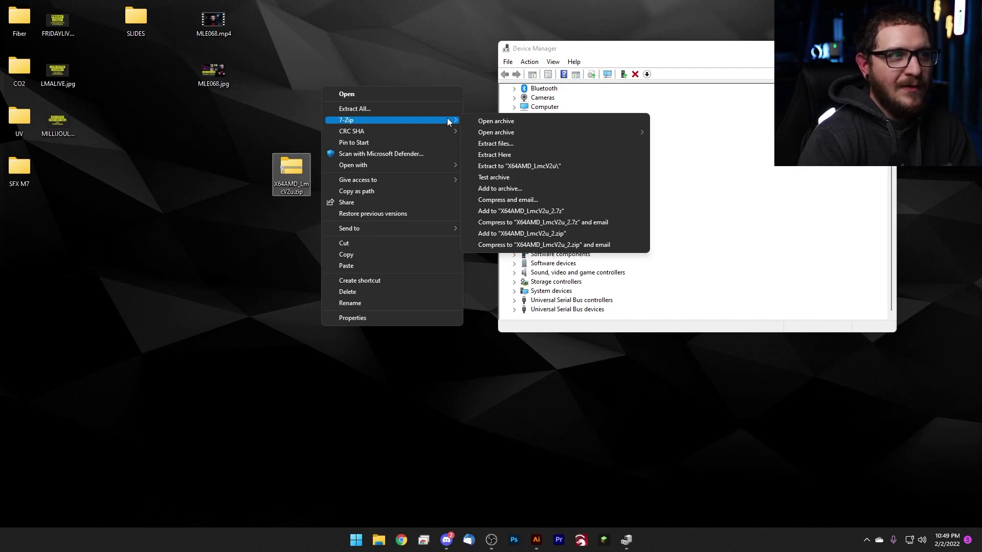
- Extract the zip to an X64AMD_LmcV2u folder beside it and check its four driver files
{"action": "left_click", "coordinate": [364, 108]}
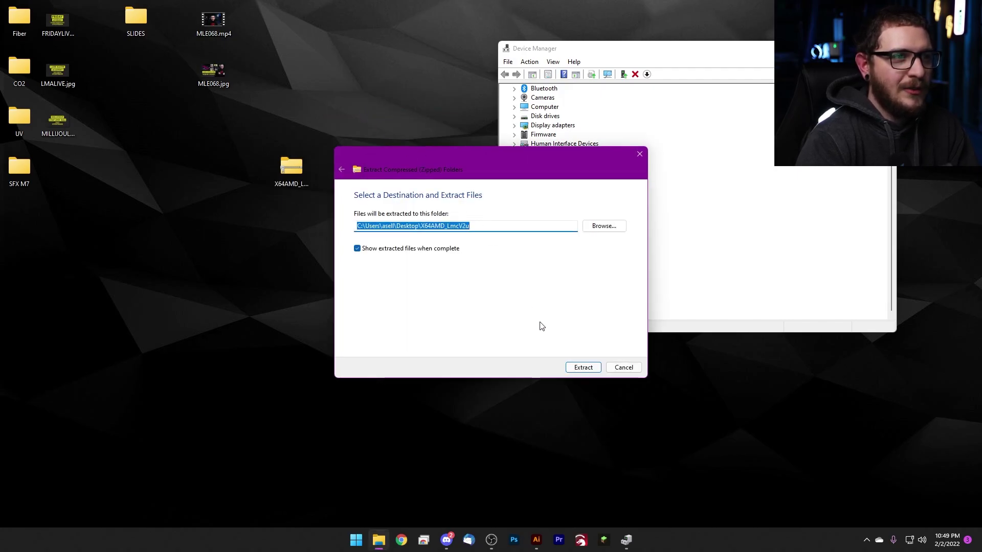
{"action": "left_click", "coordinate": [577, 368]}
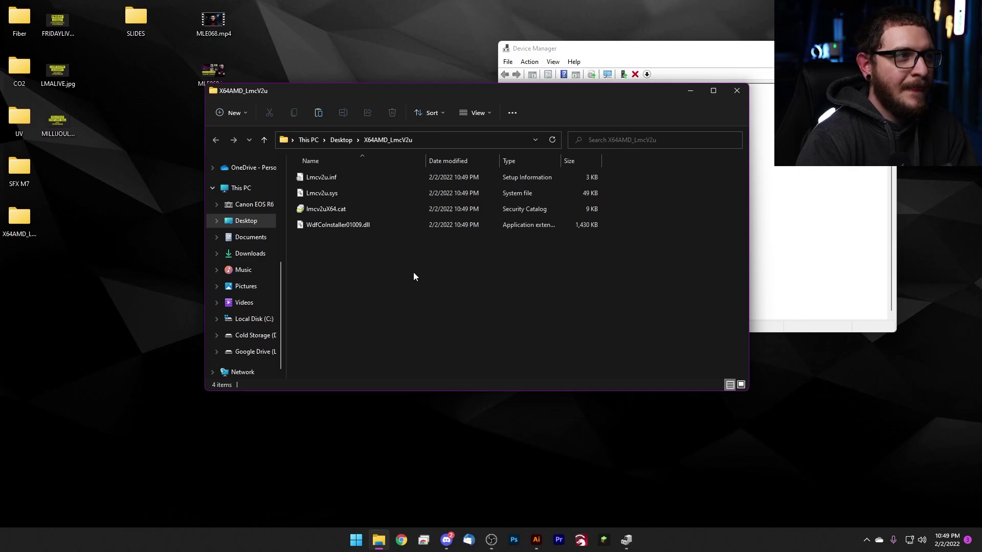
{"action": "left_click", "coordinate": [729, 93]}
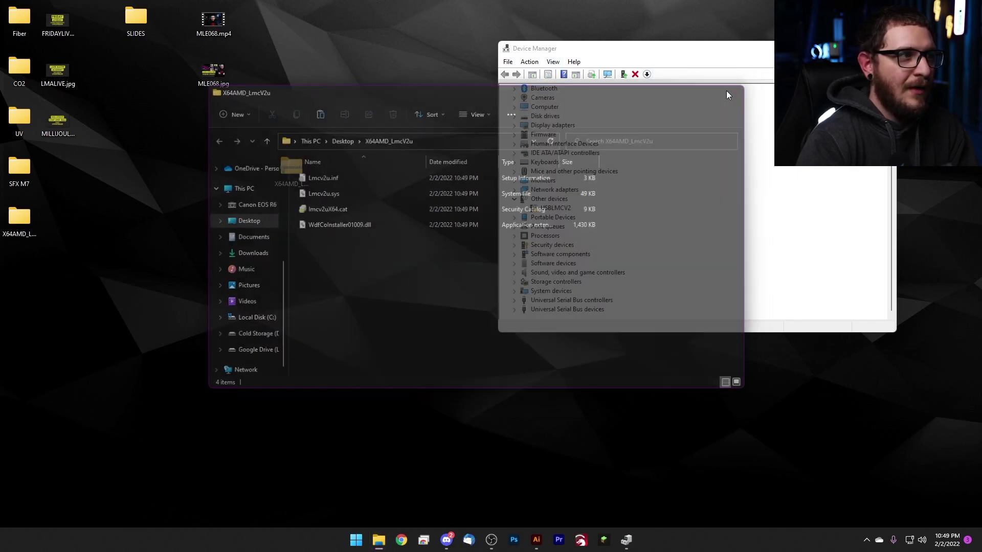
{"action": "left_click_drag", "start_coordinate": [20, 238], "coordinate": [338, 192]}
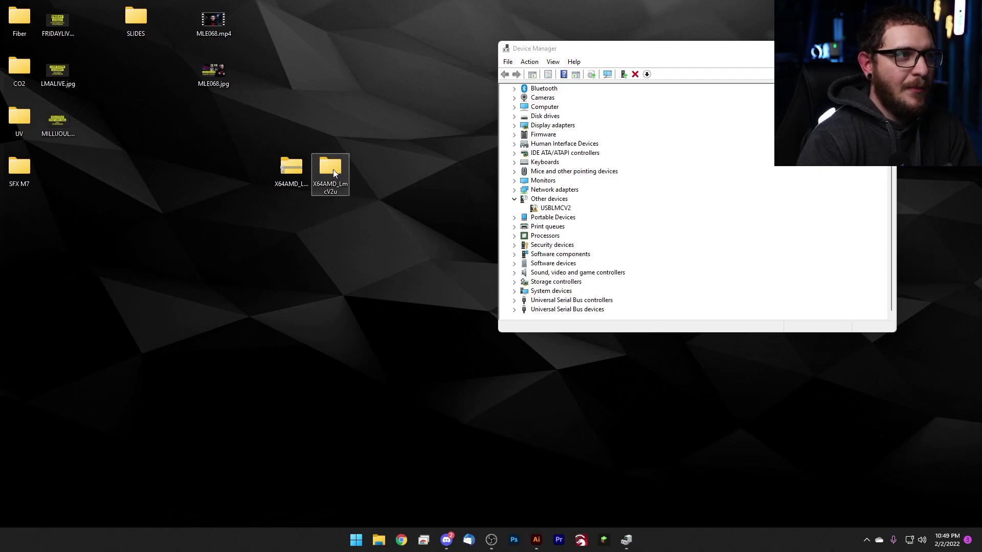
{"action": "double_click", "coordinate": [329, 168]}
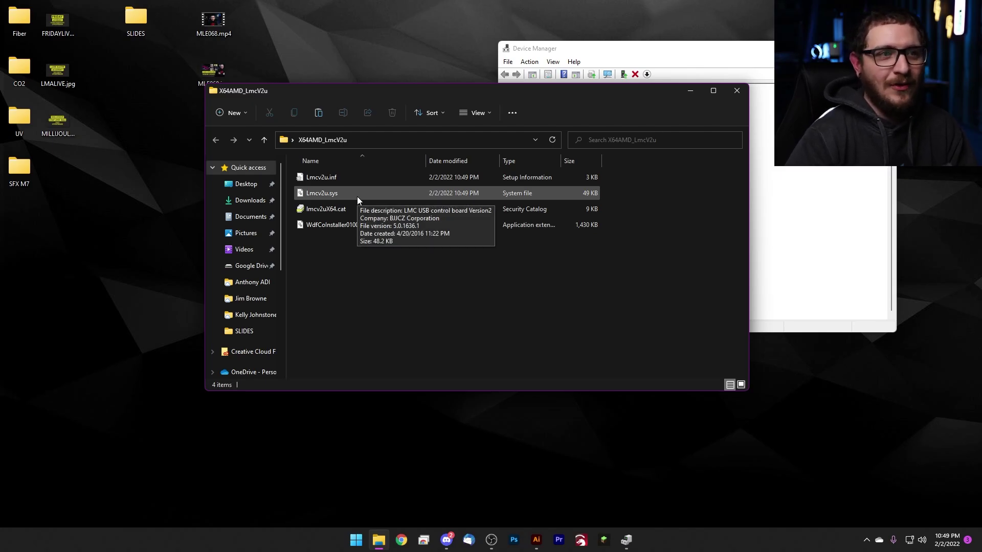
- Create a new desktop folder named X64AMD
{"action": "left_click", "coordinate": [738, 92]}
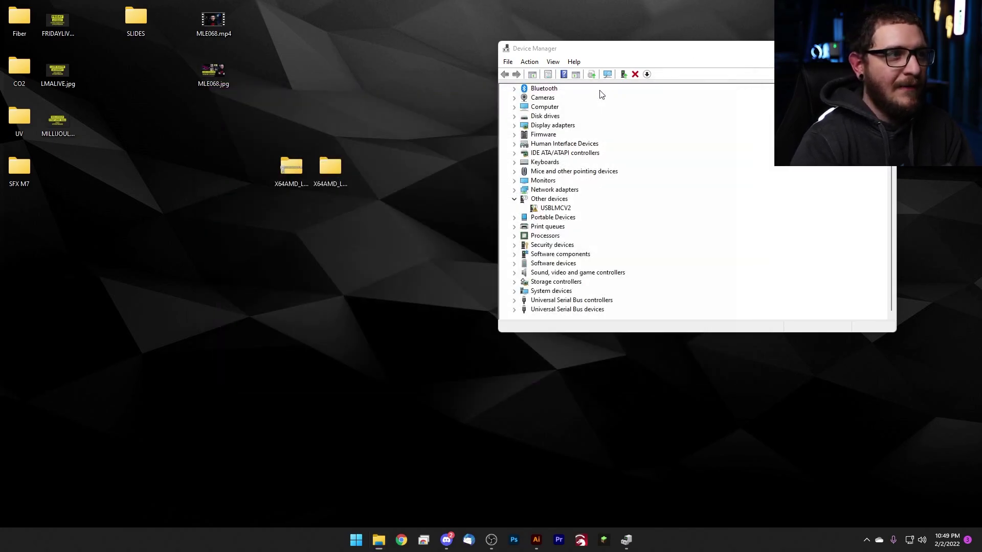
{"action": "right_click", "coordinate": [387, 180]}
{"action": "mouse_move", "coordinate": [418, 277]}
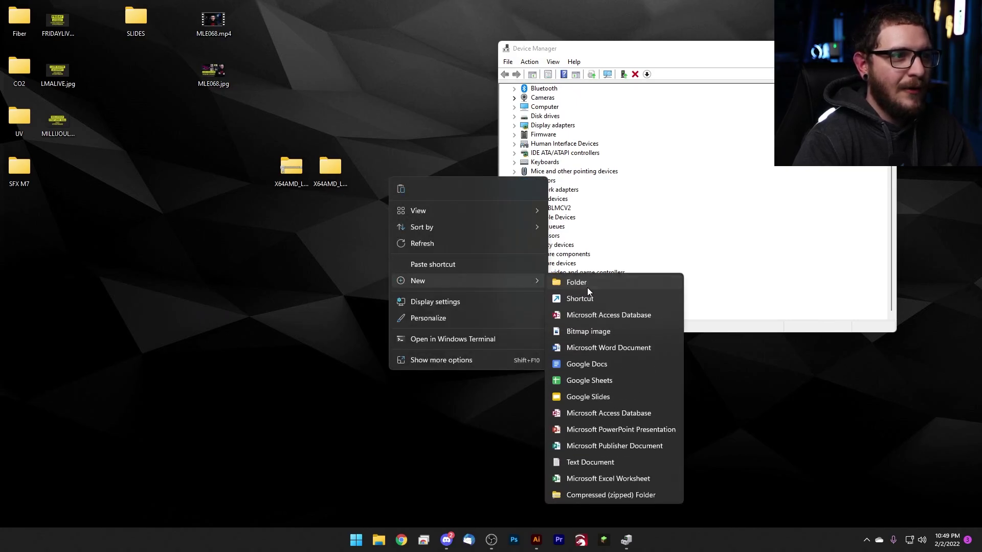
{"action": "left_click", "coordinate": [588, 286]}
{"action": "type", "text": "X"}
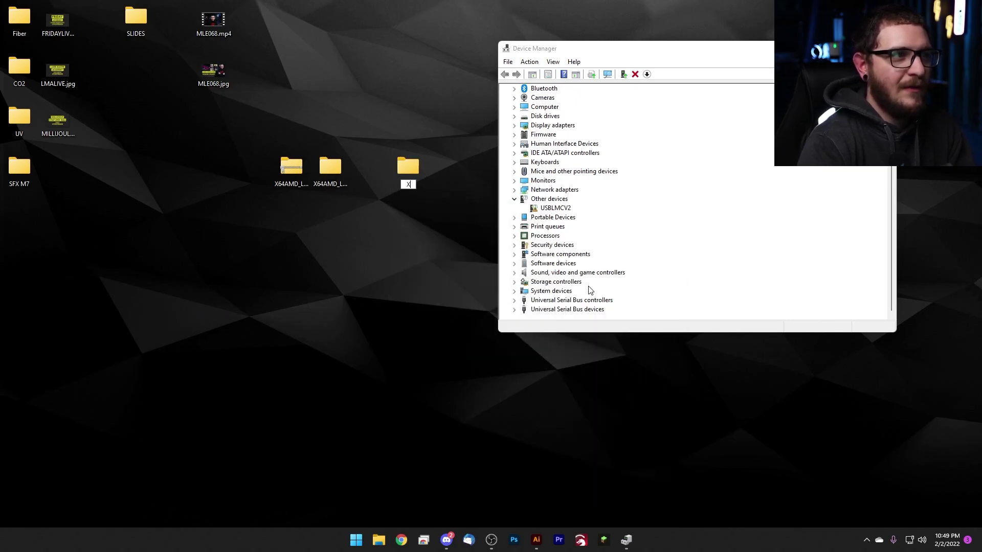
{"action": "type", "text": "64AMD"}
{"action": "key", "text": "Return"}
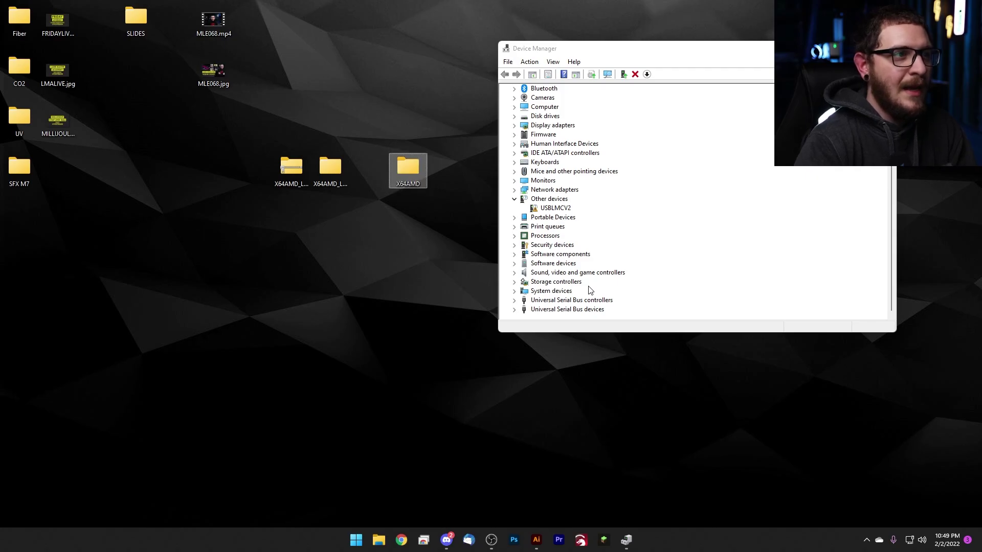
- Copy the X64AMD_LmcV2u driver folder into the X64AMD folder
{"action": "right_click", "coordinate": [326, 168]}
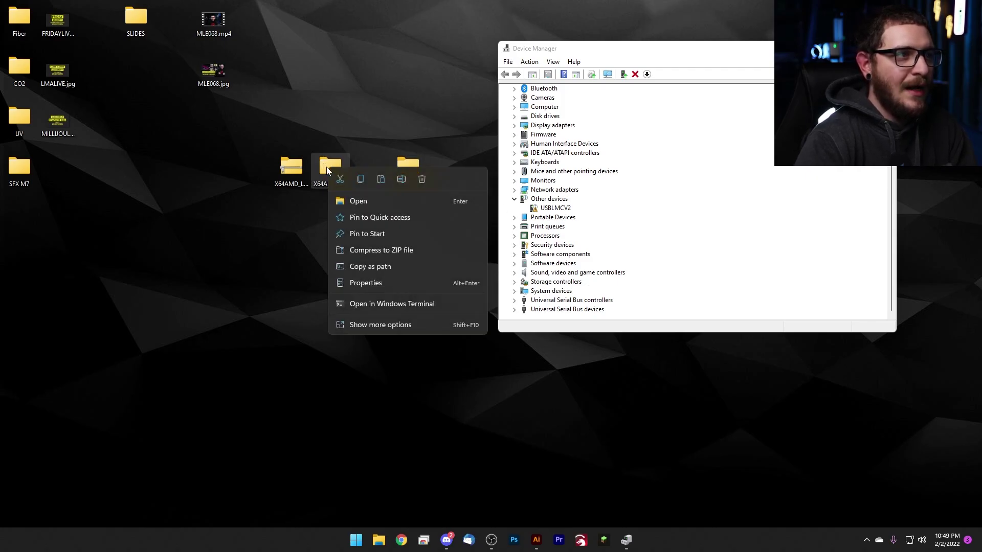
{"action": "left_click", "coordinate": [355, 180]}
{"action": "left_click", "coordinate": [413, 167]}
{"action": "right_click", "coordinate": [412, 167]}
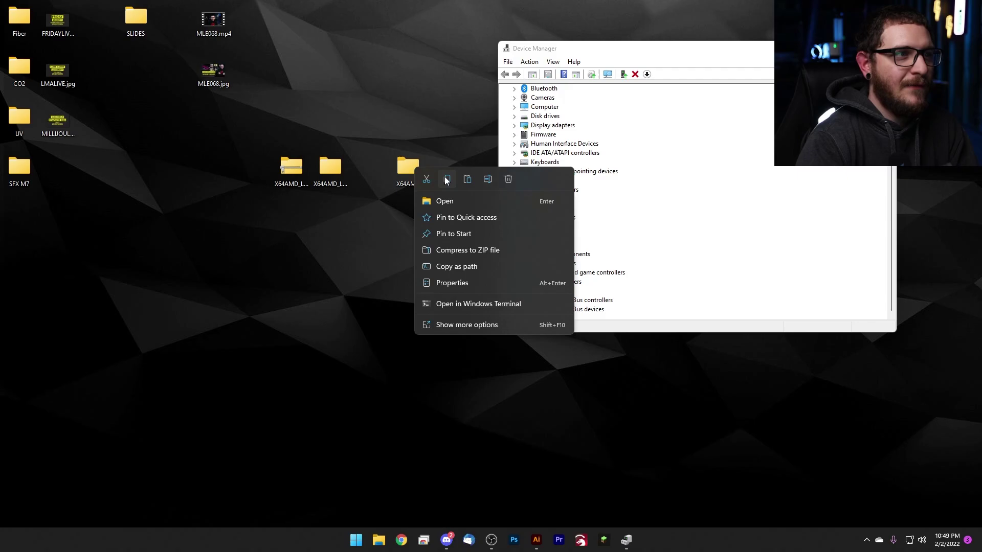
{"action": "left_click", "coordinate": [446, 180]}
{"action": "left_click_drag", "start_coordinate": [416, 169], "coordinate": [375, 181]}
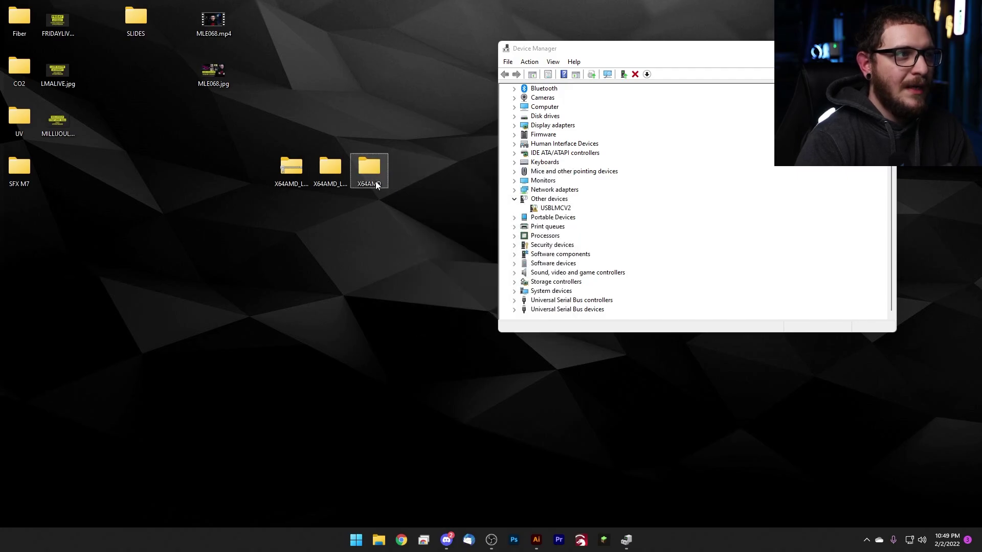
- Verify the four driver files in the copy inside X64AMD, then close the window
{"action": "double_click", "coordinate": [324, 162]}
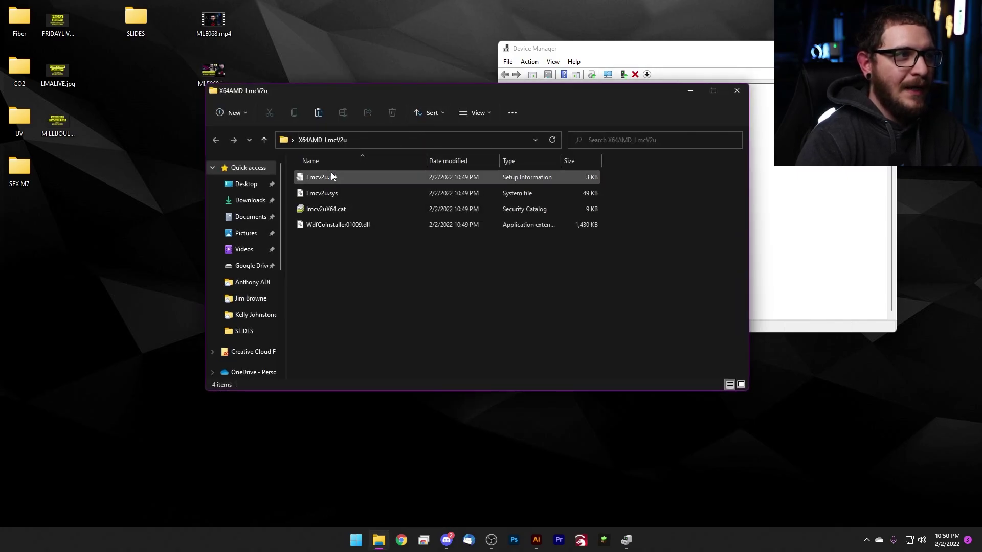
{"action": "left_click", "coordinate": [728, 93]}
{"action": "double_click", "coordinate": [370, 167]}
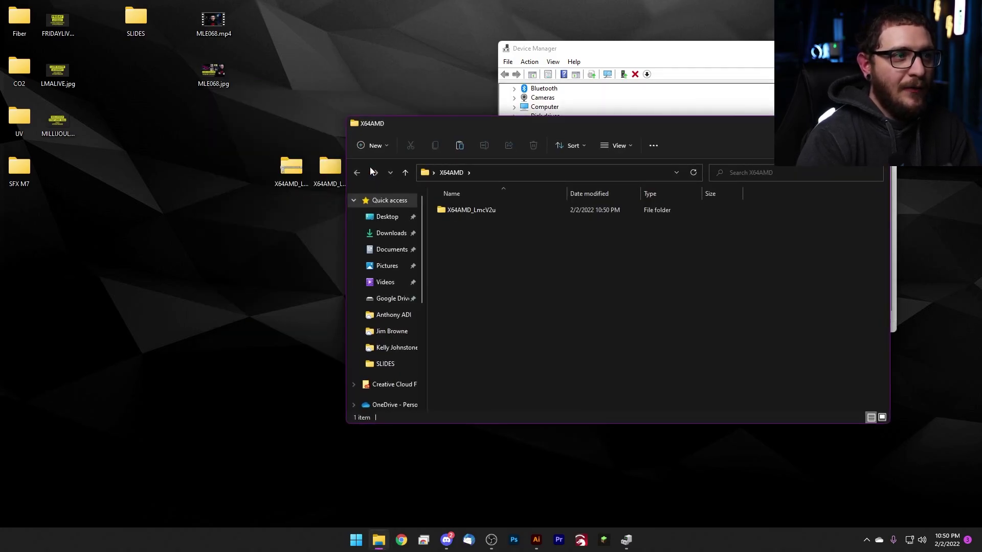
{"action": "double_click", "coordinate": [466, 210]}
{"action": "left_click_drag", "start_coordinate": [469, 287], "coordinate": [459, 207]}
{"action": "key", "text": "alt+Up"}
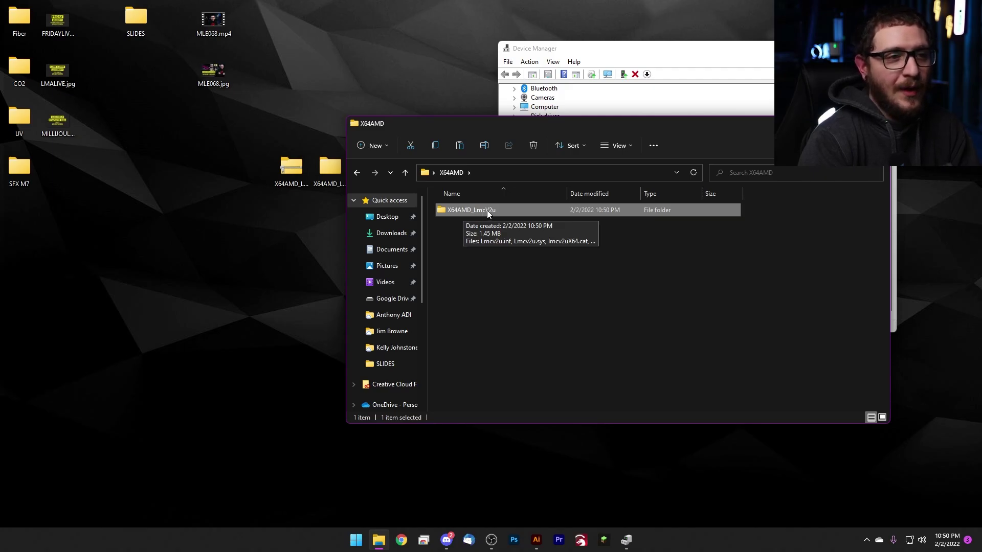
{"action": "key", "text": "alt+F4"}
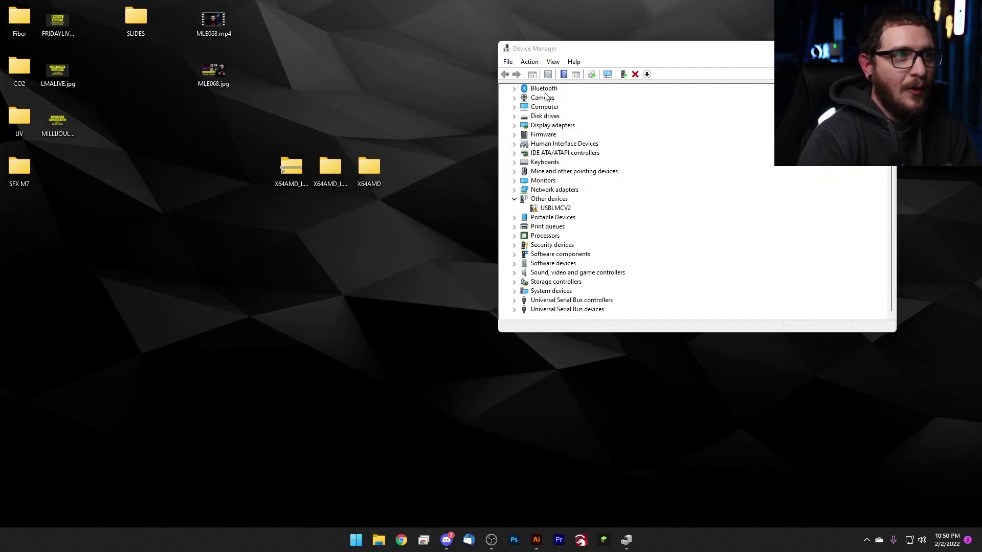
- Start Update driver for USBLMCV2 under Other devices and choose Browse my computer for drivers
{"action": "left_click", "coordinate": [536, 50]}
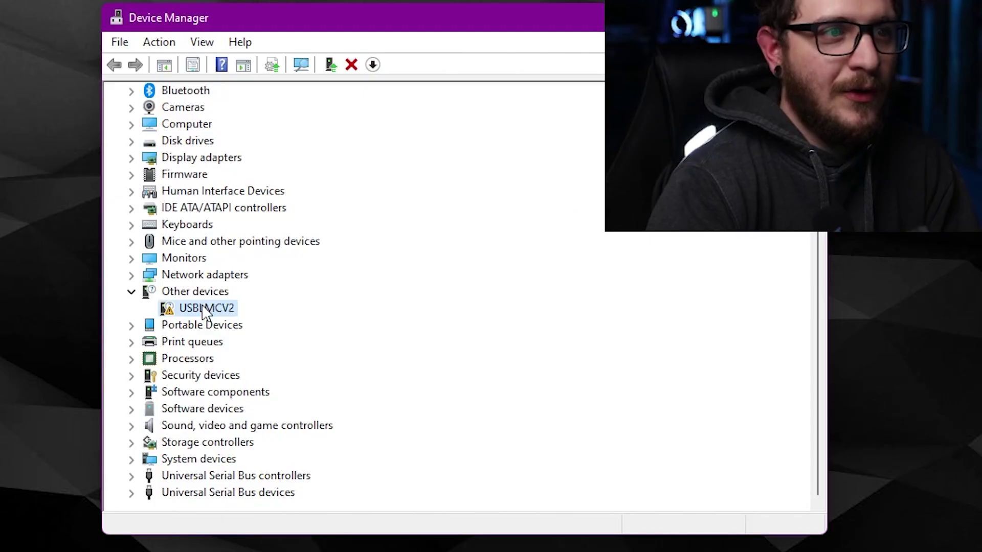
{"action": "right_click", "coordinate": [555, 208]}
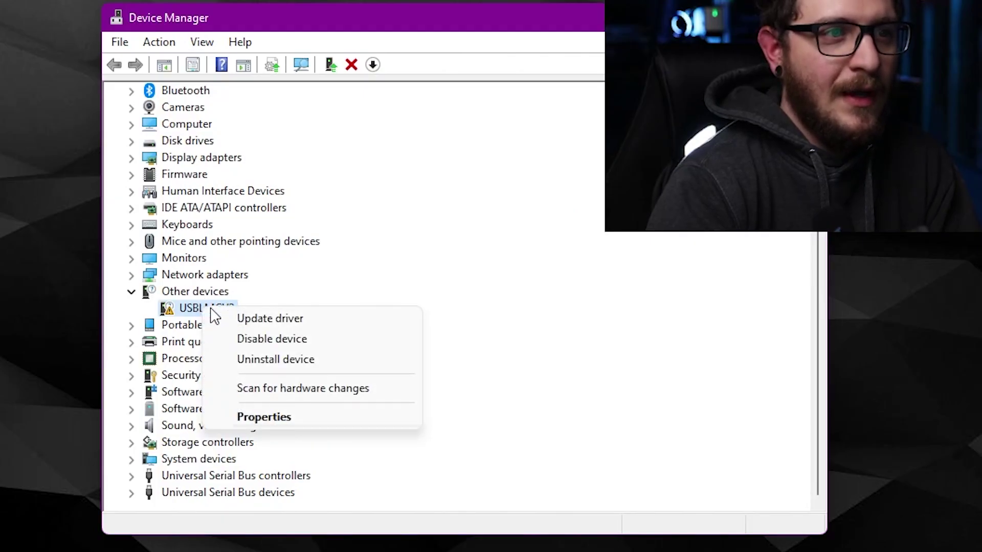
{"action": "left_click", "coordinate": [253, 317]}
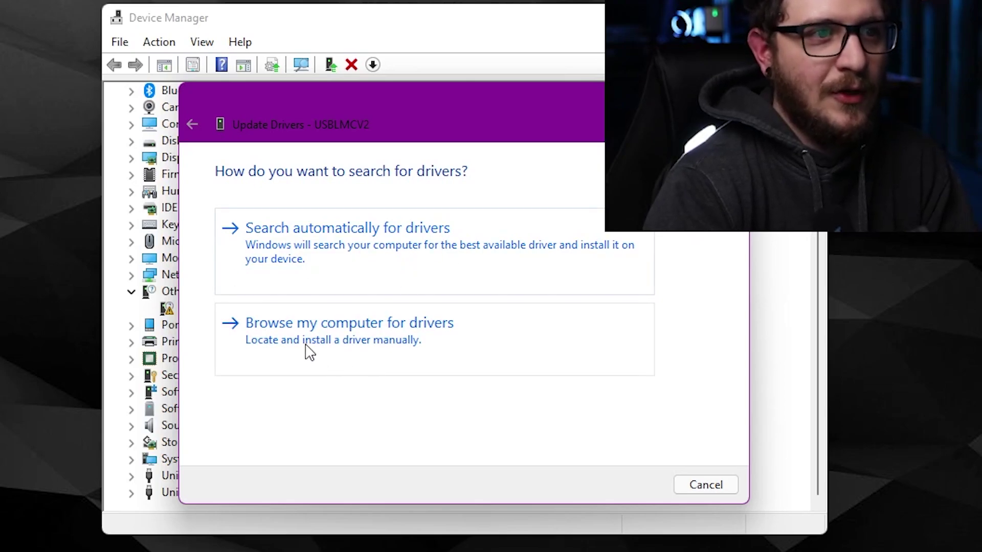
{"action": "left_click", "coordinate": [353, 340]}
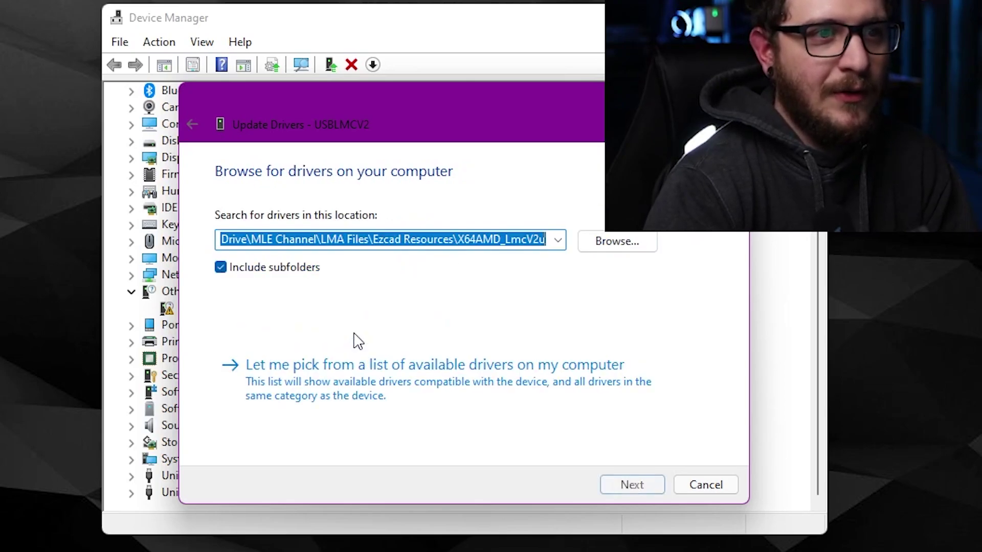
- Browse the folder tree under Desktop and X64AMD for the driver location
{"action": "left_click", "coordinate": [616, 241]}
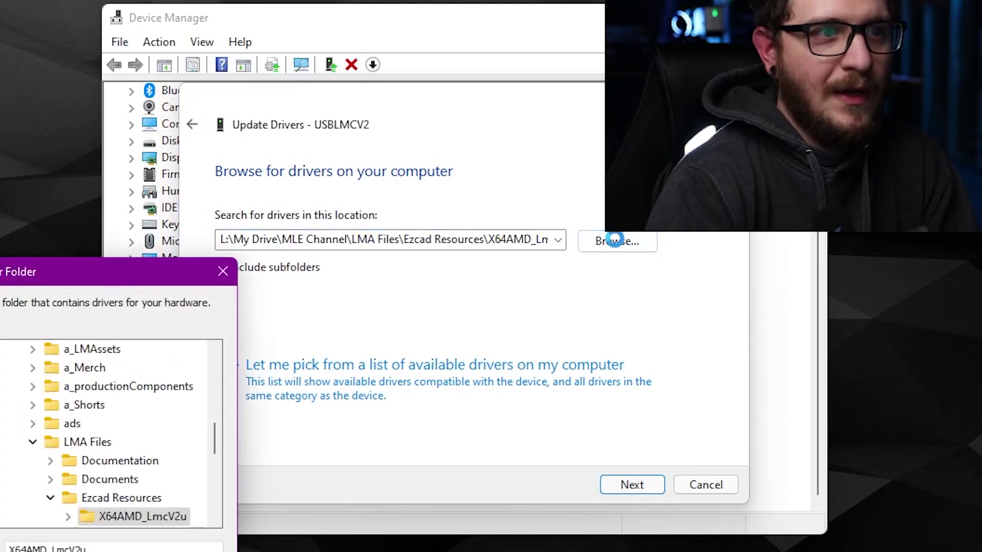
{"action": "scroll", "coordinate": [108, 435], "scroll_direction": "down", "scroll_amount": 4}
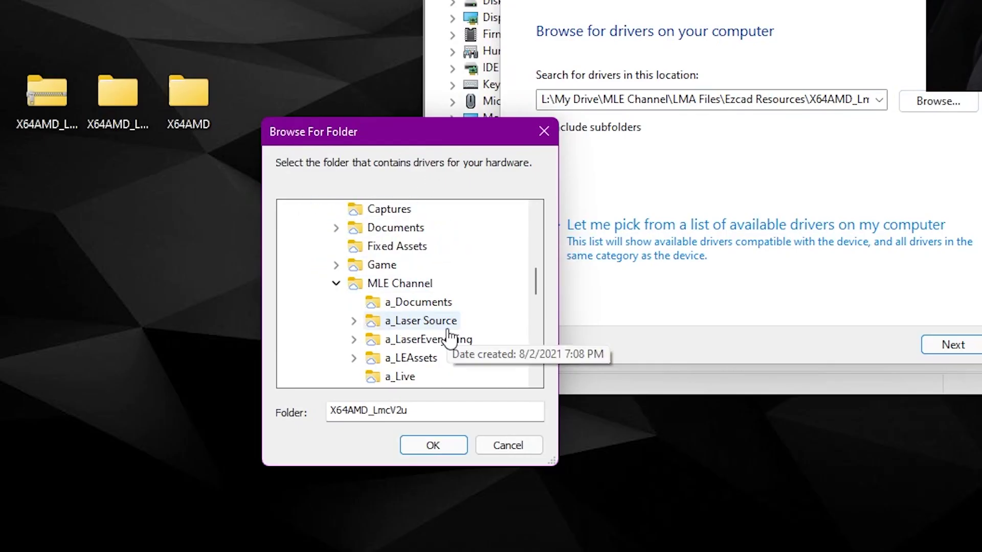
{"action": "scroll", "coordinate": [449, 337], "scroll_direction": "up", "scroll_amount": 6}
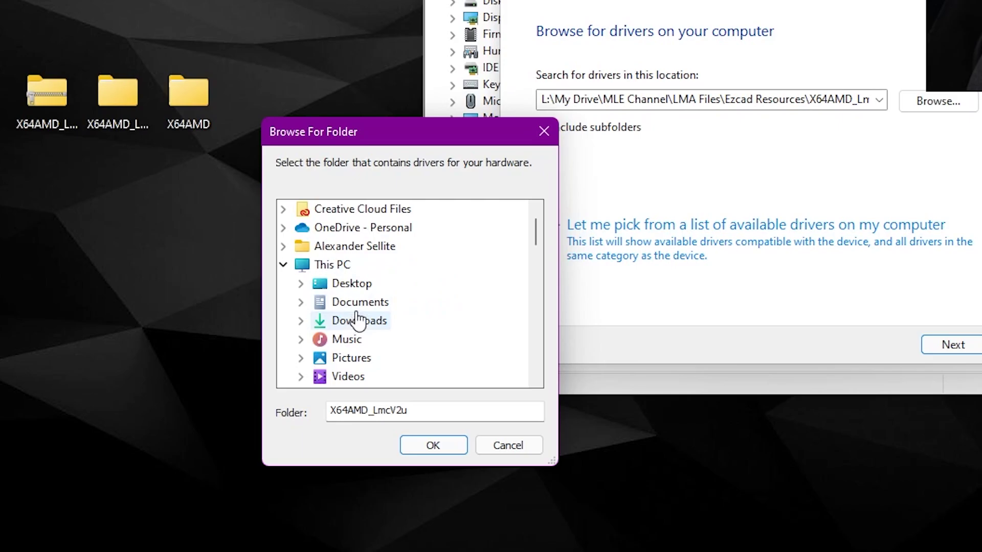
{"action": "double_click", "coordinate": [353, 287]}
{"action": "scroll", "coordinate": [430, 305], "scroll_direction": "down", "scroll_amount": 1}
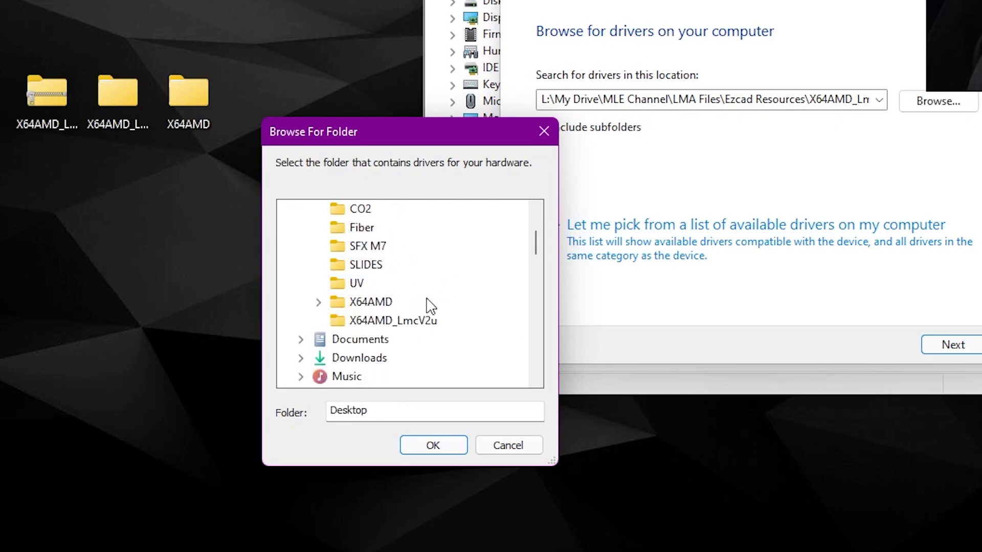
{"action": "scroll", "coordinate": [430, 306], "scroll_direction": "down", "scroll_amount": 1}
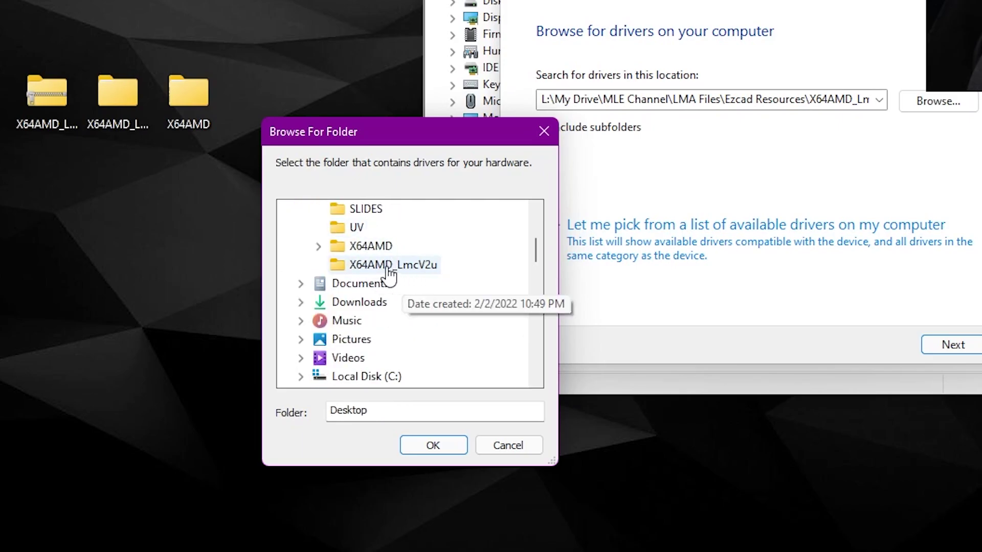
{"action": "left_click", "coordinate": [382, 269]}
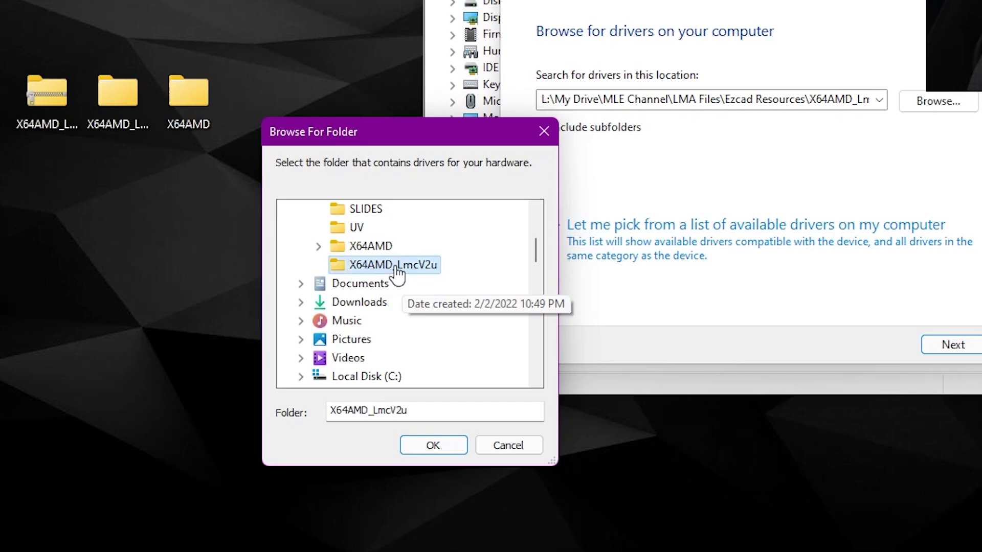
{"action": "double_click", "coordinate": [370, 248]}
{"action": "left_click", "coordinate": [362, 286]}
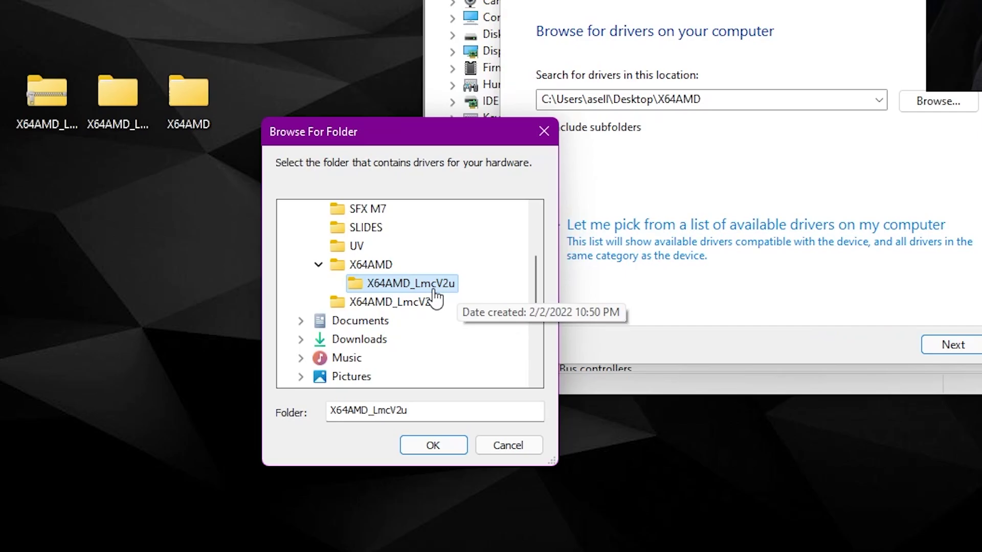
{"action": "left_click", "coordinate": [372, 266]}
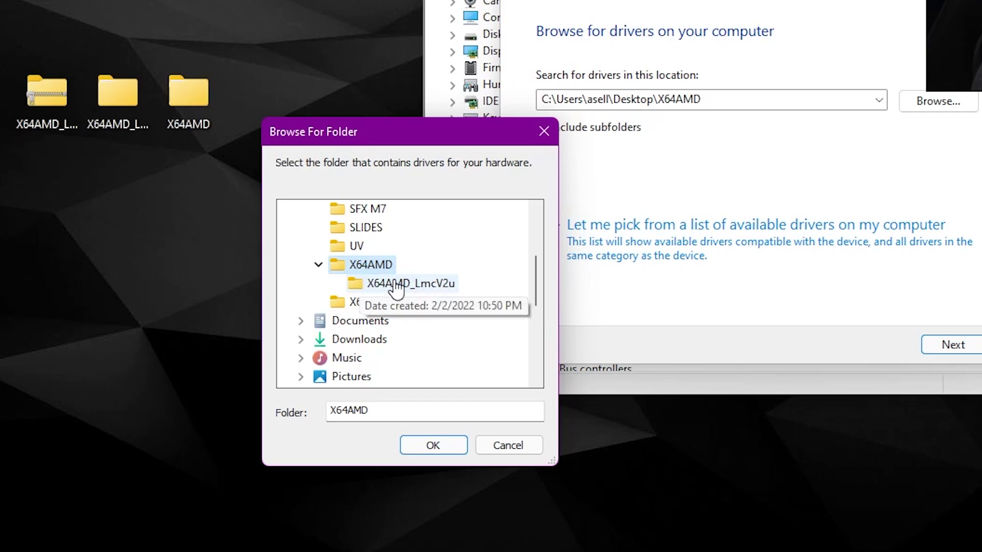
- Choose the desktop's X64AMD_LmcV2u folder as the driver location and install the driver
{"action": "left_click", "coordinate": [56, 96]}
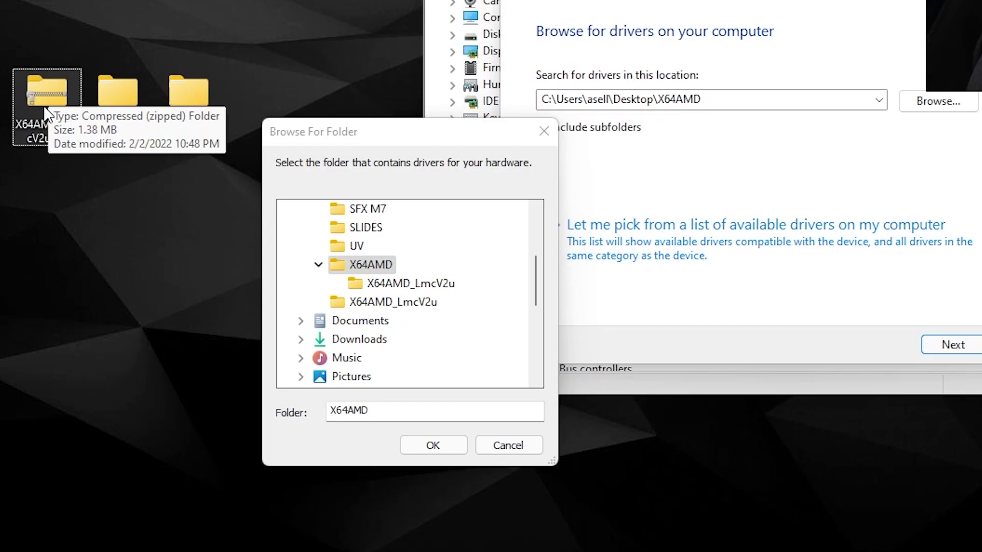
{"action": "left_click", "coordinate": [366, 302]}
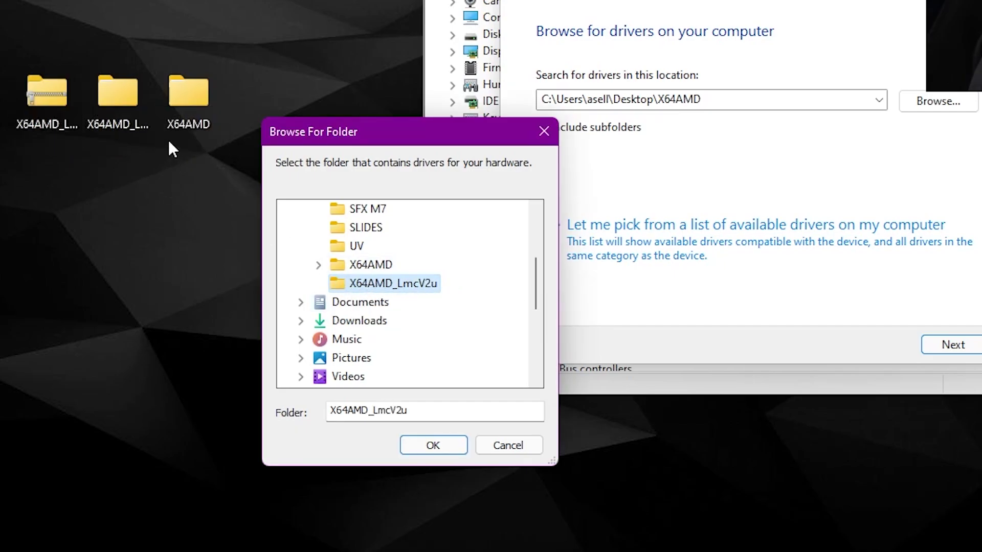
{"action": "double_click", "coordinate": [103, 68]}
{"action": "left_click_drag", "start_coordinate": [402, 327], "coordinate": [324, 170]}
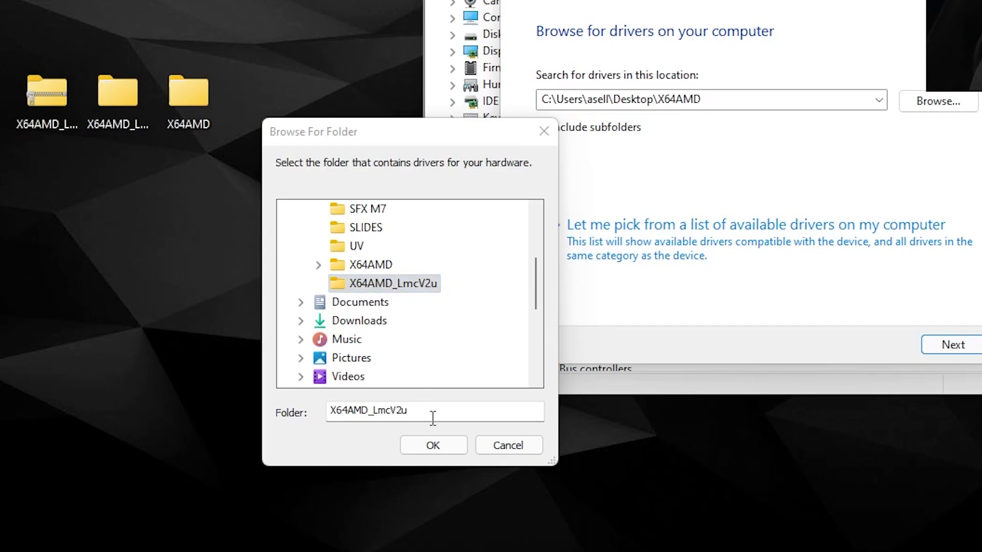
{"action": "left_click", "coordinate": [434, 446]}
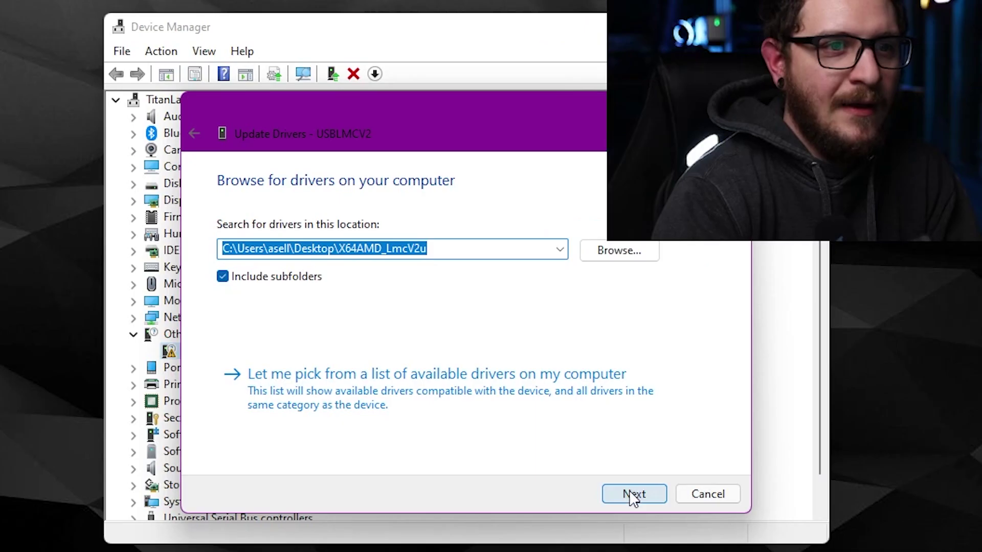
{"action": "left_click", "coordinate": [635, 495]}
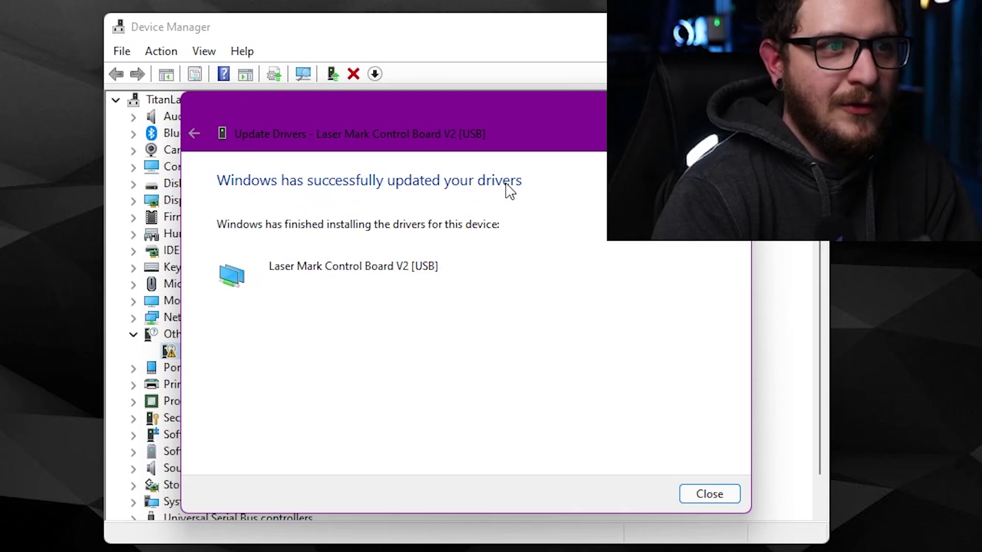
- Close the Update Drivers wizard after the successful installation
{"action": "left_click", "coordinate": [710, 495]}
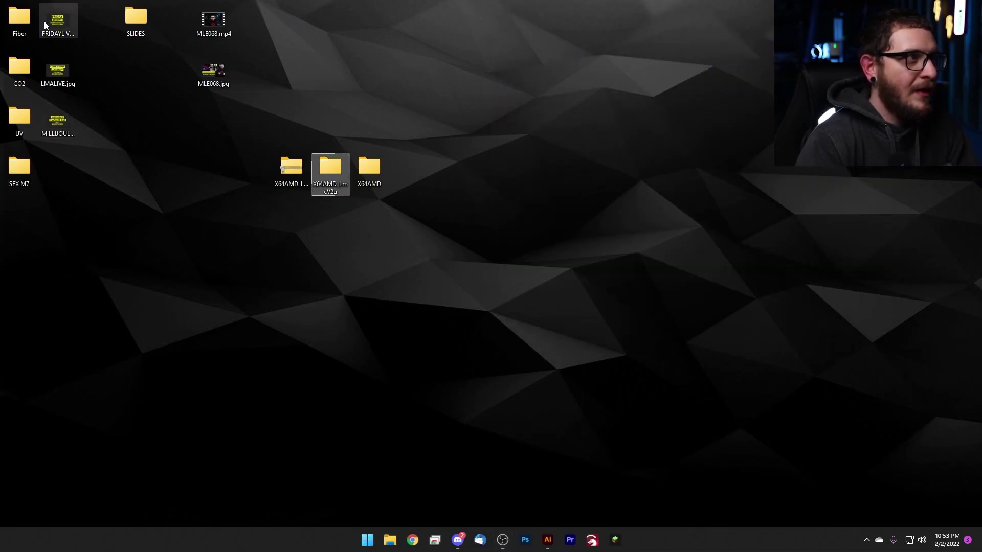
- Launch an EzCad2 fiber-lens shortcut from the Fiber folder, confirm it loads error-free, and close it
{"action": "double_click", "coordinate": [19, 20]}
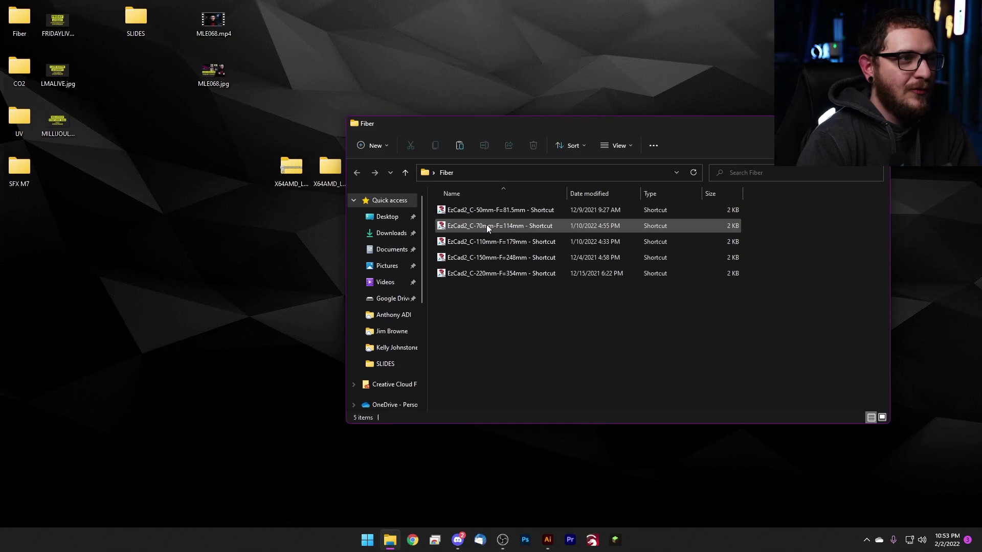
{"action": "double_click", "coordinate": [487, 241]}
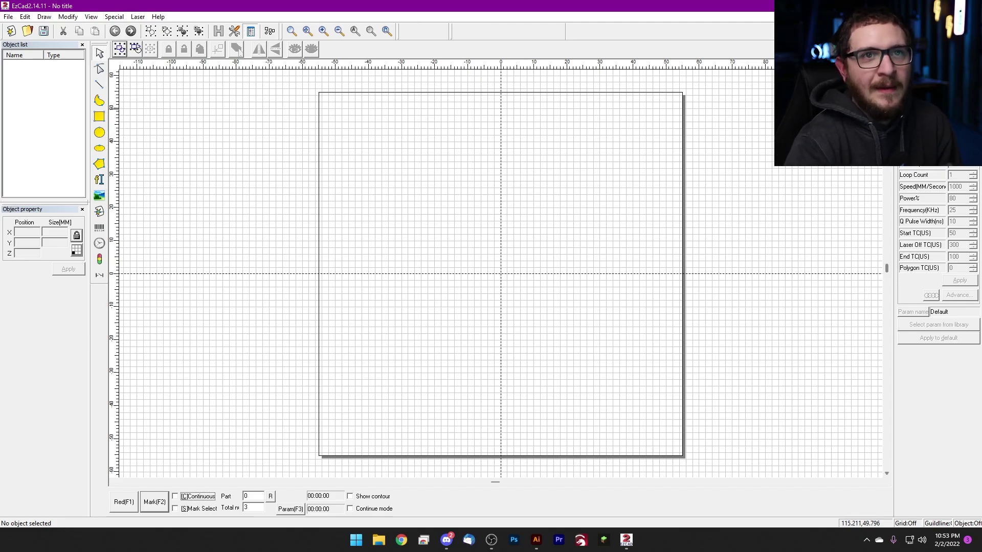
{"action": "key", "text": "alt+F4"}
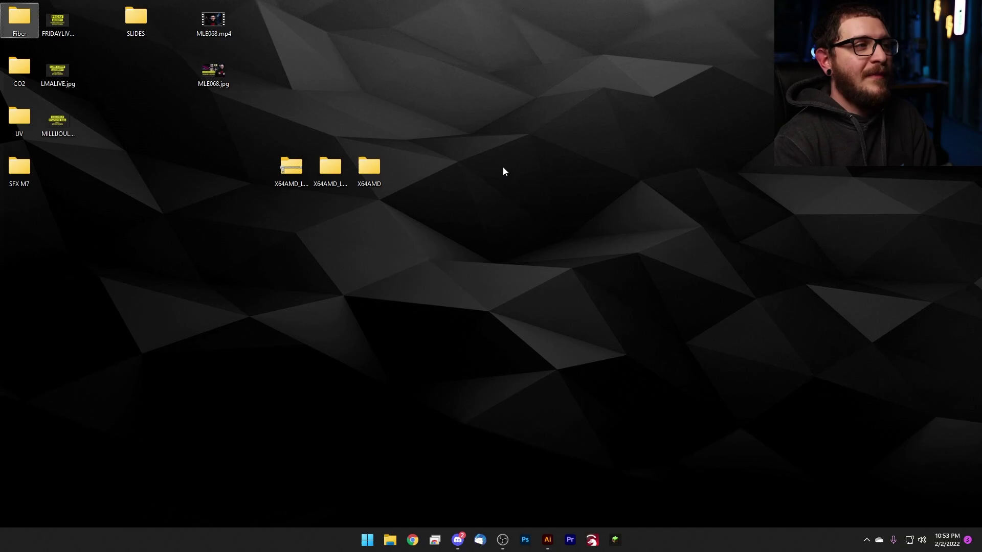
- Relaunch EzCad2 from the first Fiber shortcut and dismiss the lmc driver and lmc device errors
{"action": "double_click", "coordinate": [19, 21]}
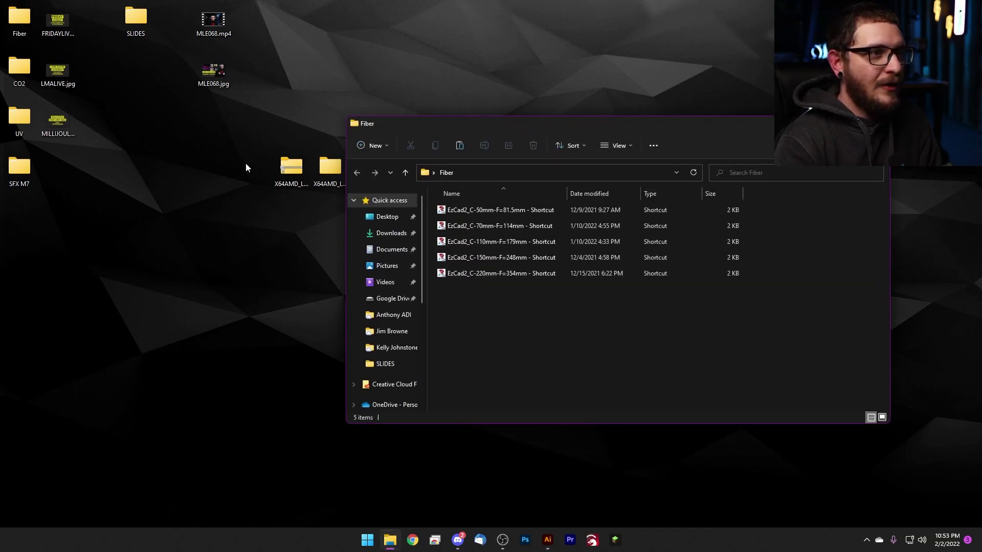
{"action": "double_click", "coordinate": [489, 213]}
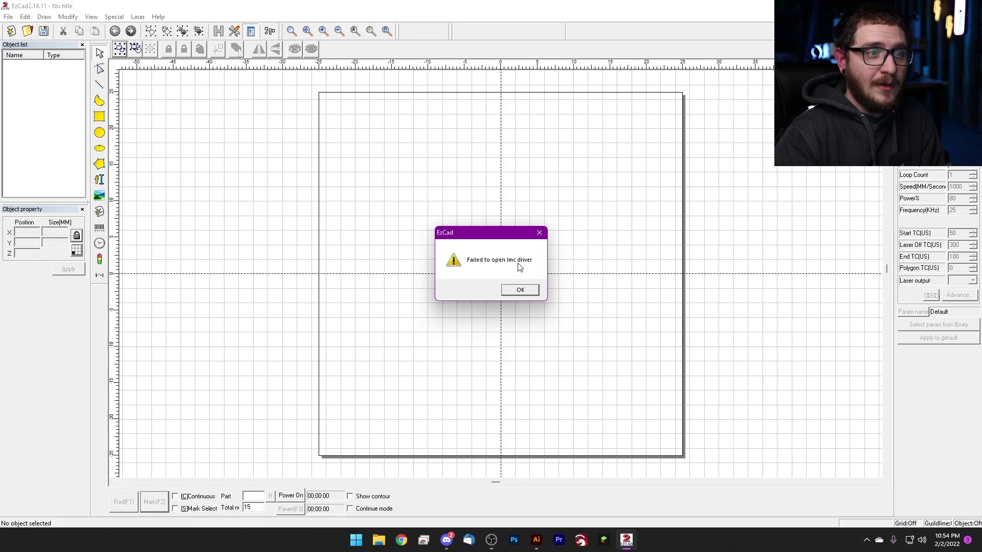
{"action": "left_click", "coordinate": [528, 294]}
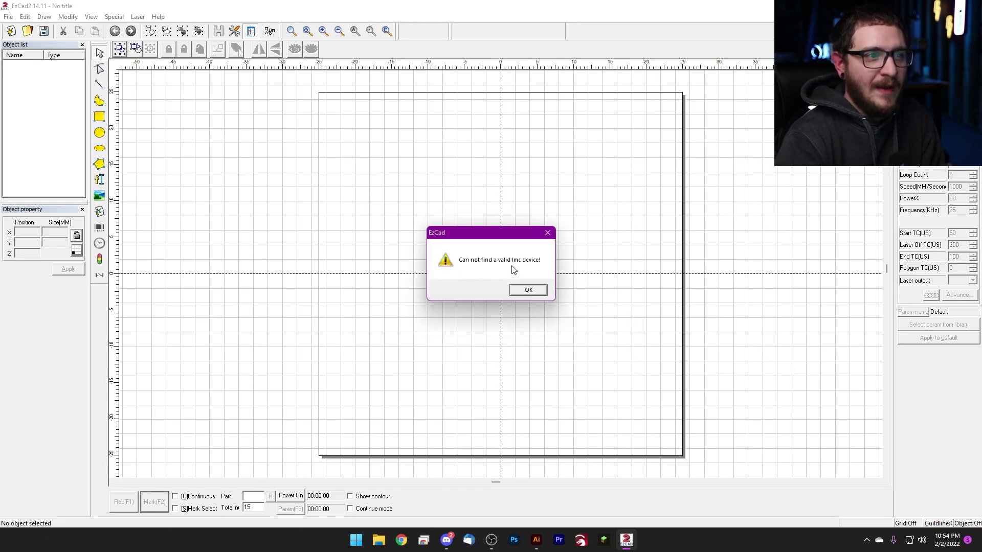
{"action": "left_click", "coordinate": [528, 291]}
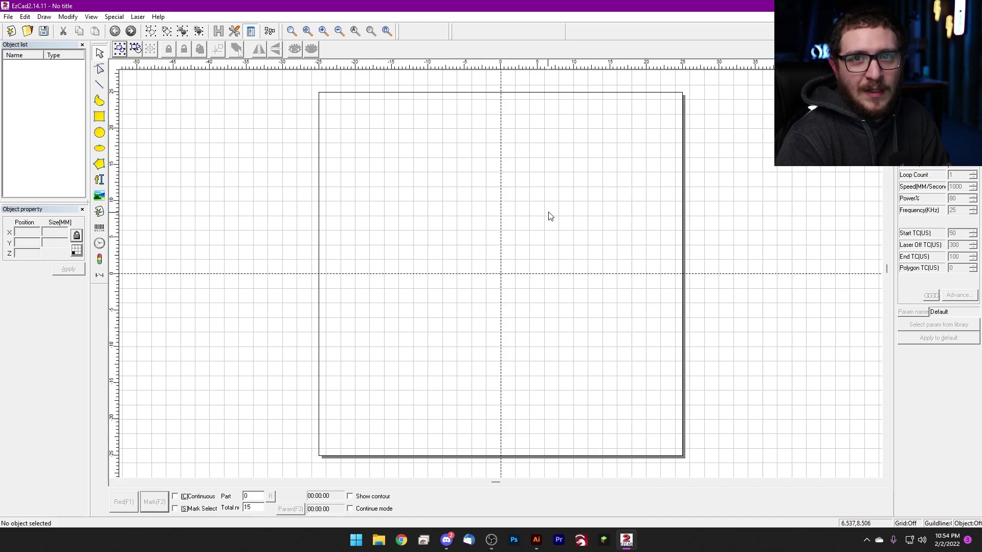
- Exit EzCad2 to return to the desktop
{"action": "left_click", "coordinate": [136, 48]}
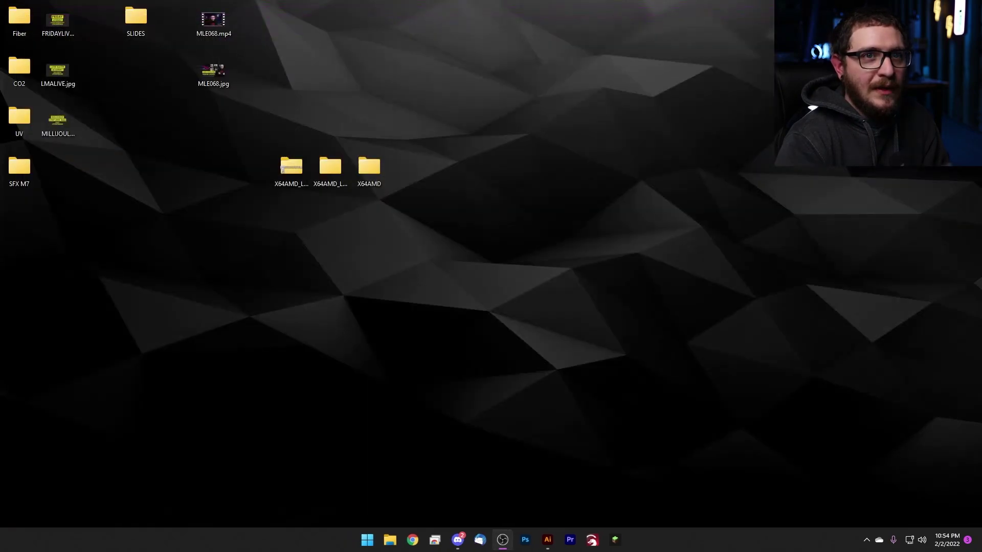